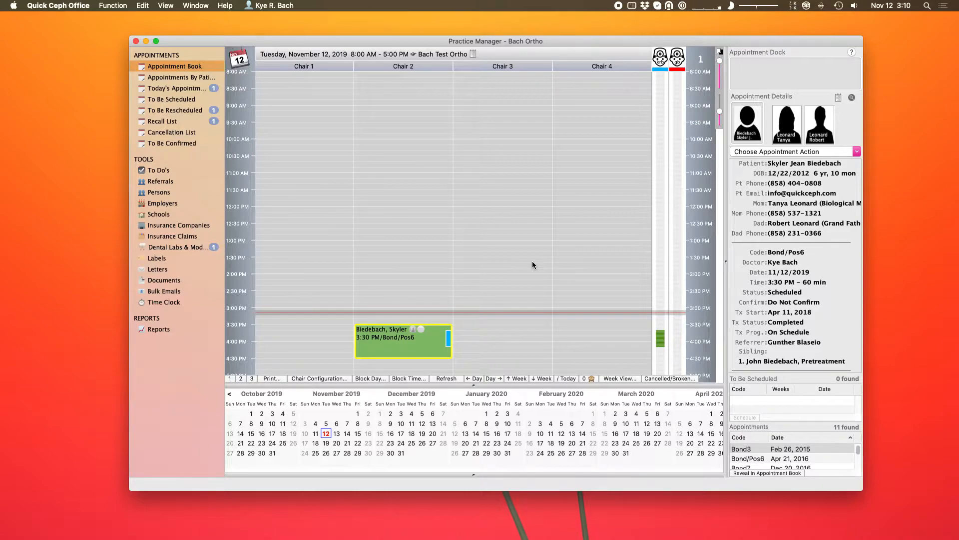
Open Preferences & Setup from the application menu and show the Fillable Forms page.
left_click(76, 6)
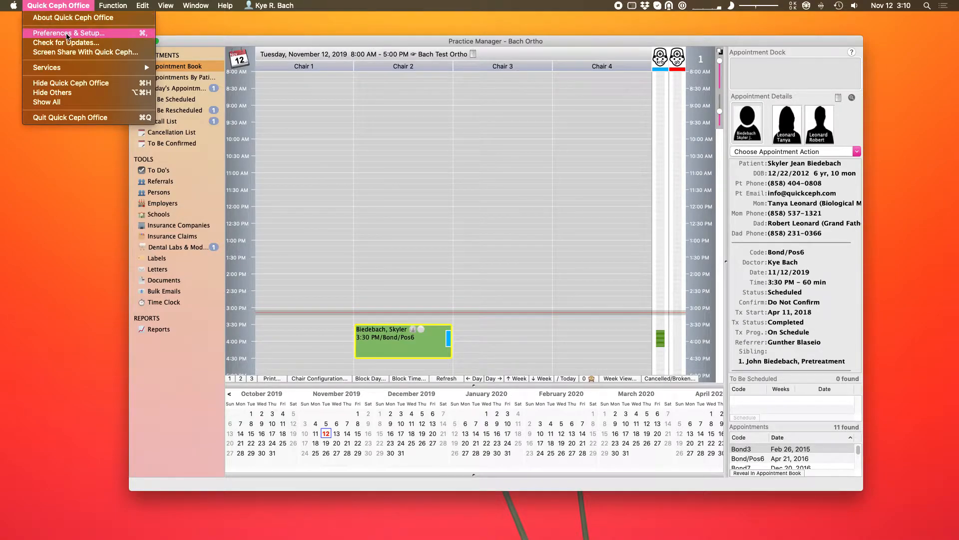
left_click(67, 34)
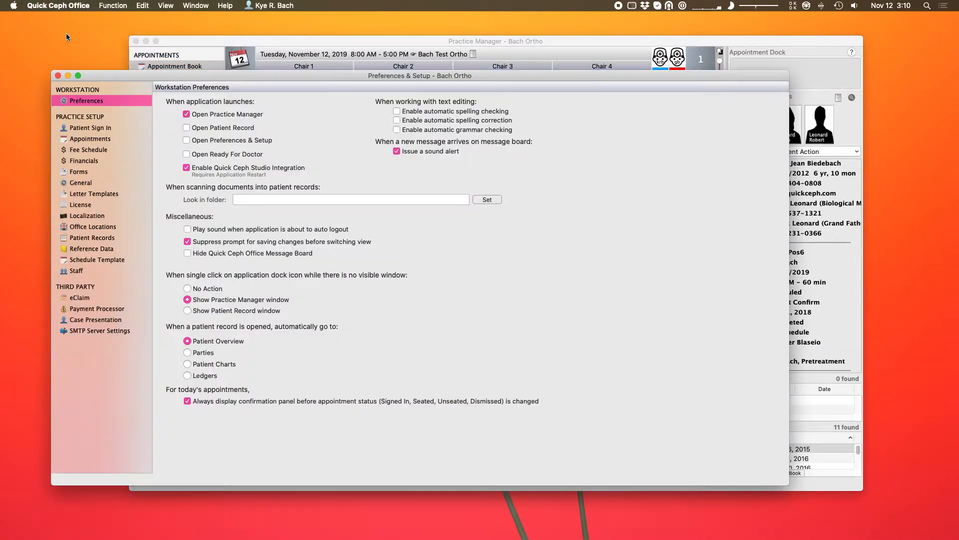
left_click(79, 172)
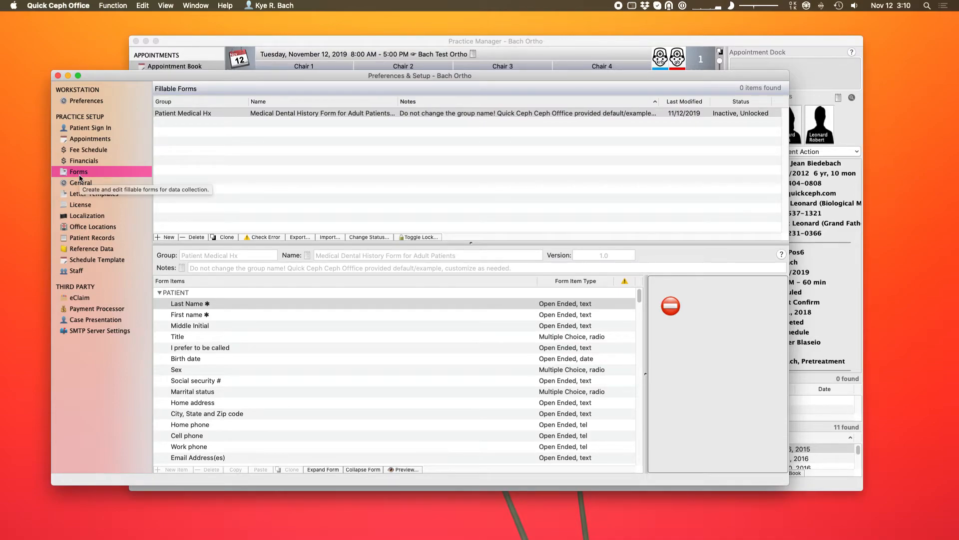
Close the Practice Manager window, select the Patient Medical Hx form, and raise the Preferences window.
left_click(135, 41)
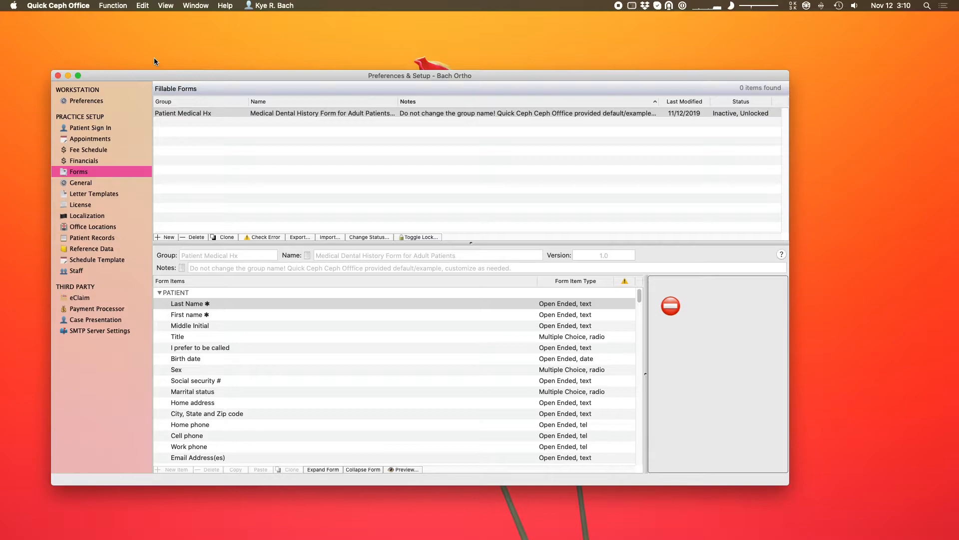
left_click(239, 114)
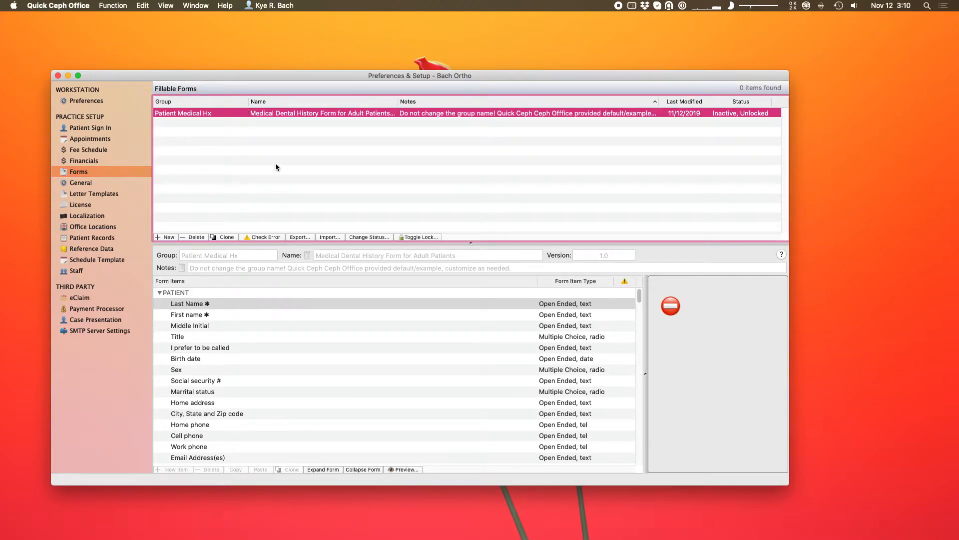
left_click(120, 169)
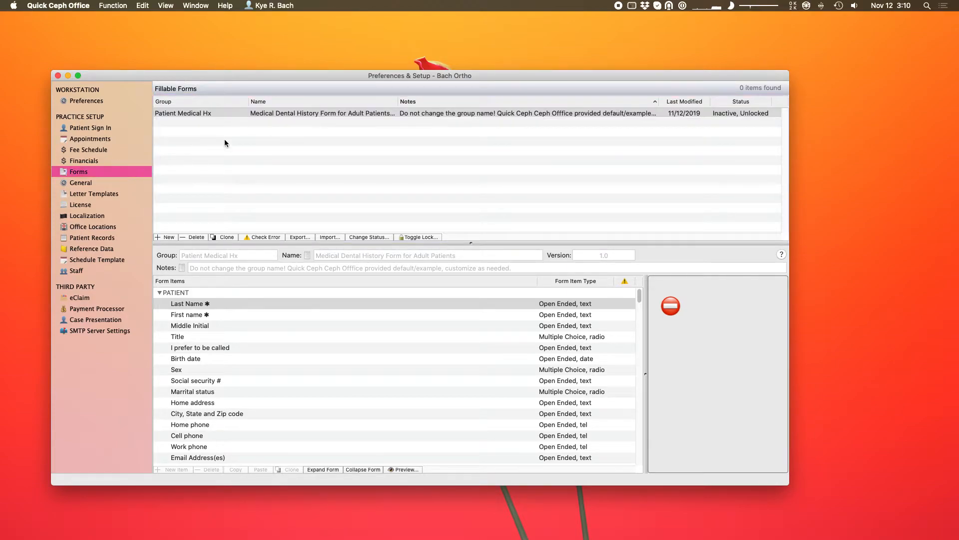
left_click(241, 115)
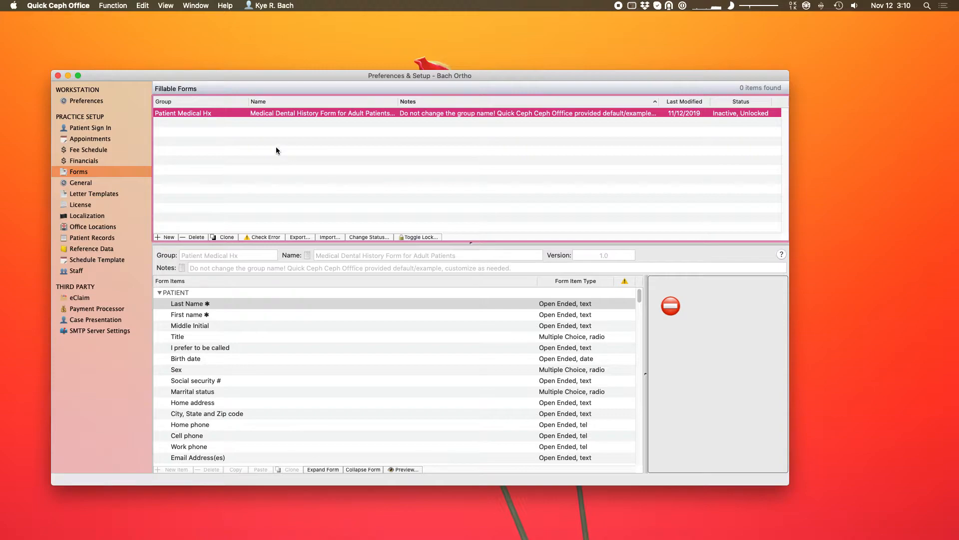
left_click_drag(302, 73, 305, 41)
left_click(322, 82)
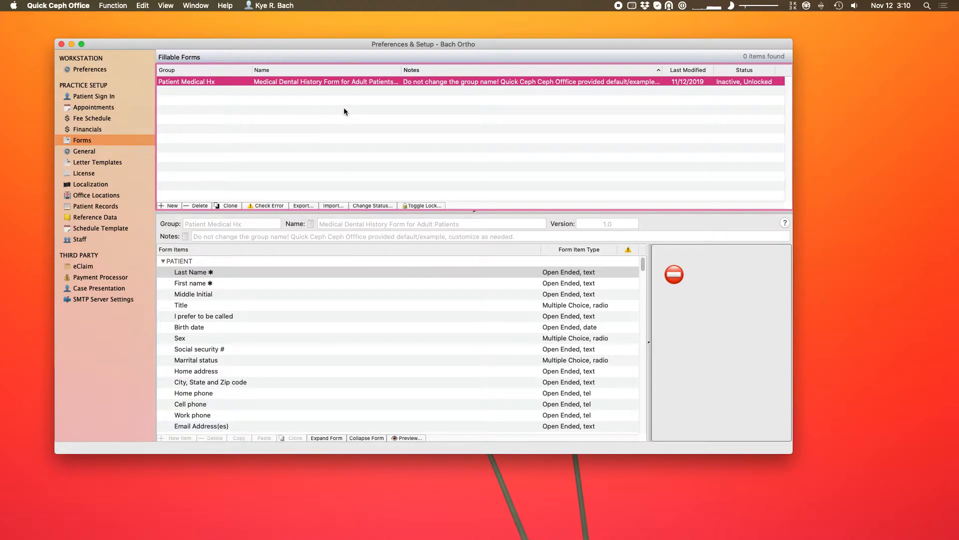
Give the billing dentist's staff record the Create, Edit Fillable Forms privilege, then return to Forms.
left_click(98, 240)
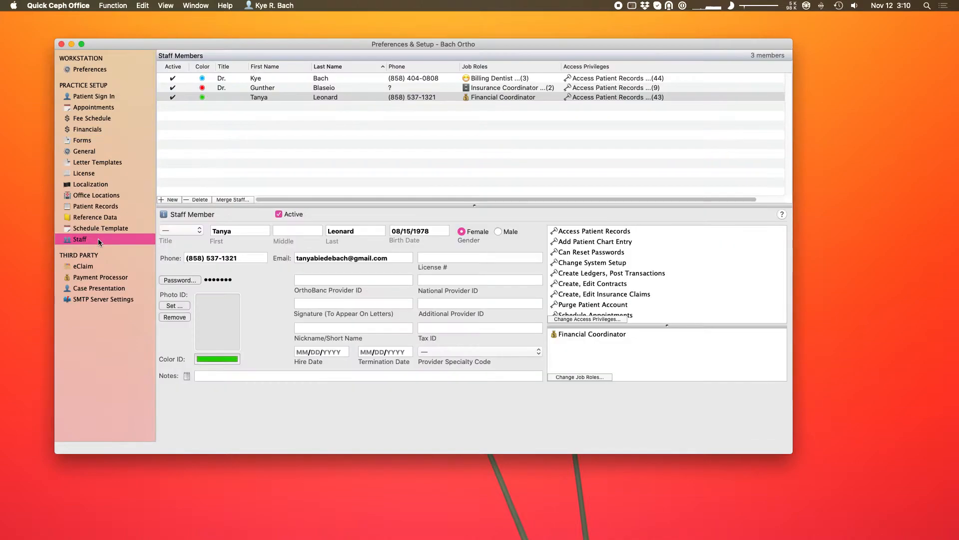
left_click(401, 78)
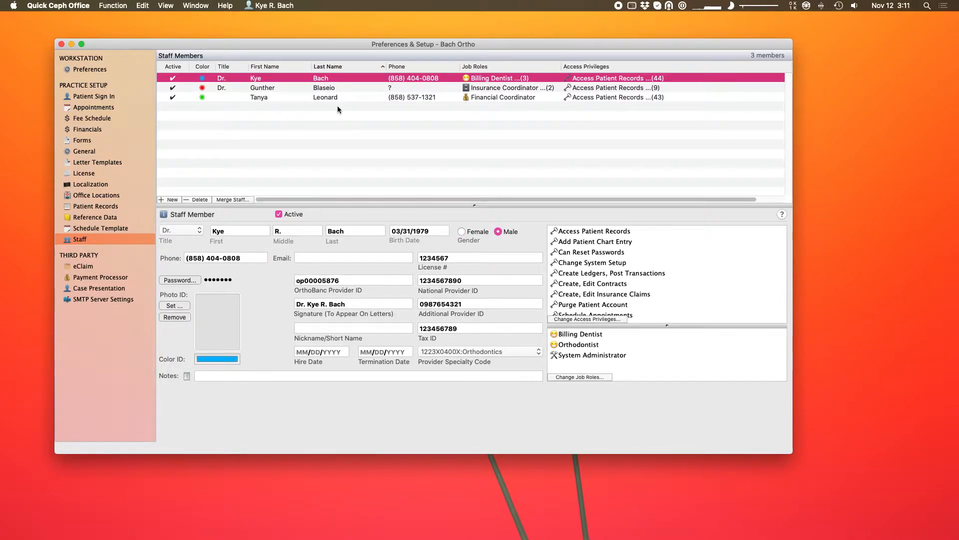
left_click(581, 320)
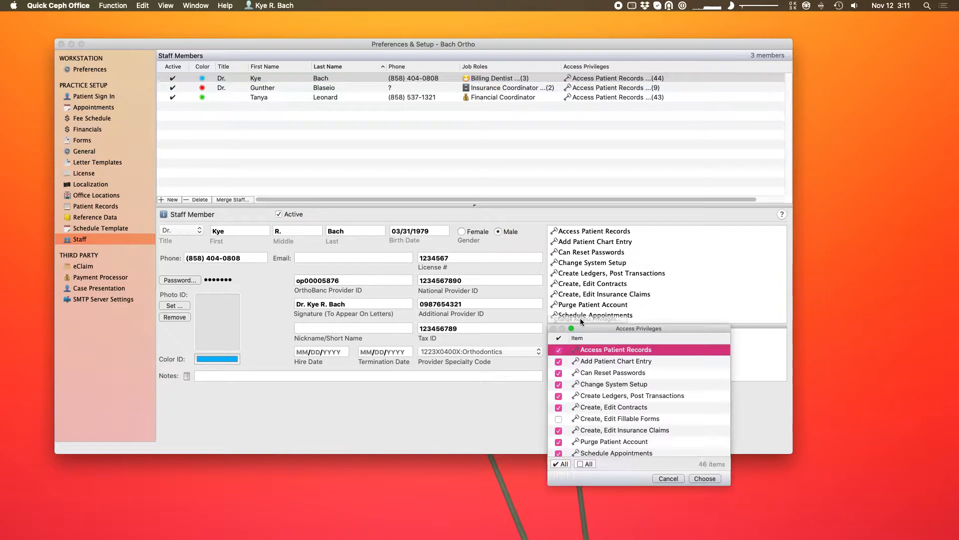
left_click(587, 420)
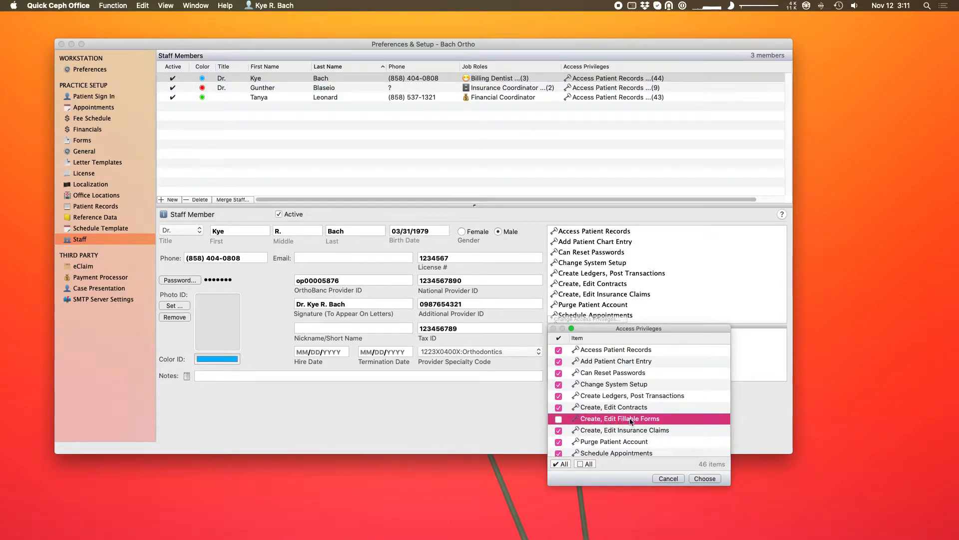
left_click(559, 419)
left_click(705, 479)
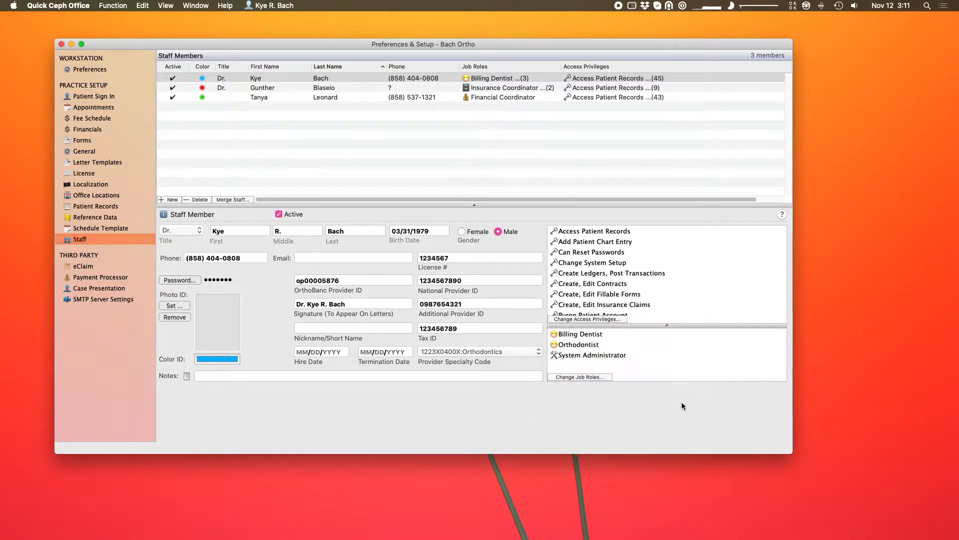
left_click(98, 144)
Change 'Offfice' to 'Office' in the Patient Medical Hx form's notes.
left_click(335, 82)
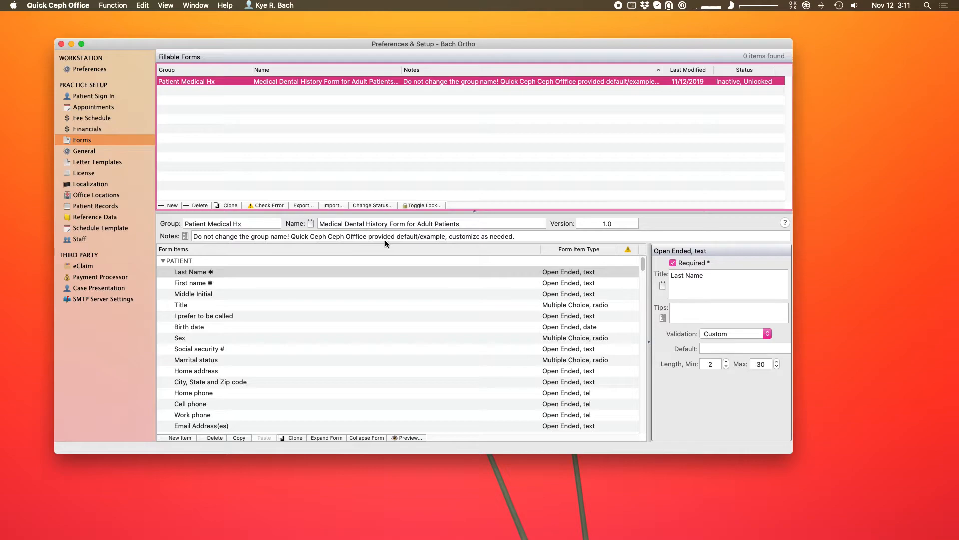
left_click(355, 237)
key("BackSpace")
left_click(415, 121)
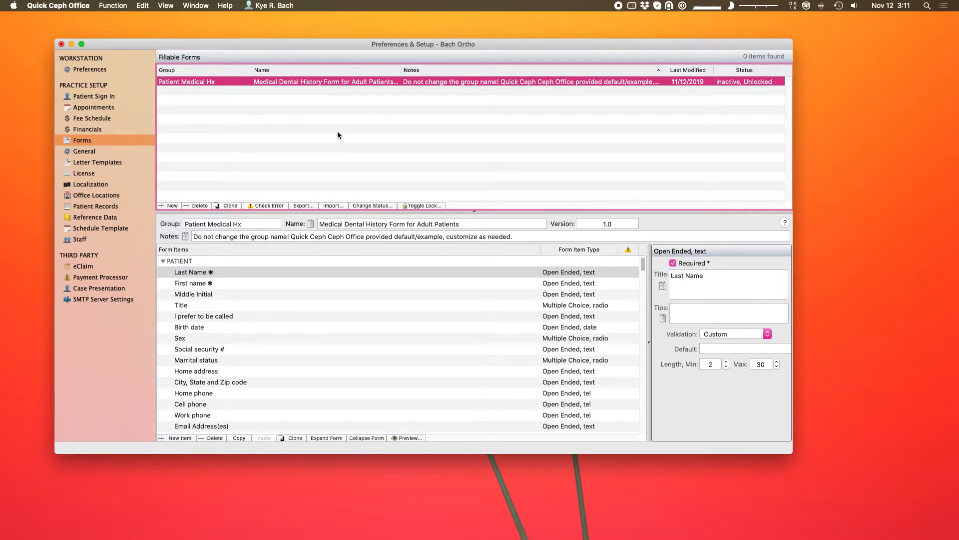
Create a new Patient form named 'Demo Form'.
left_click(172, 206)
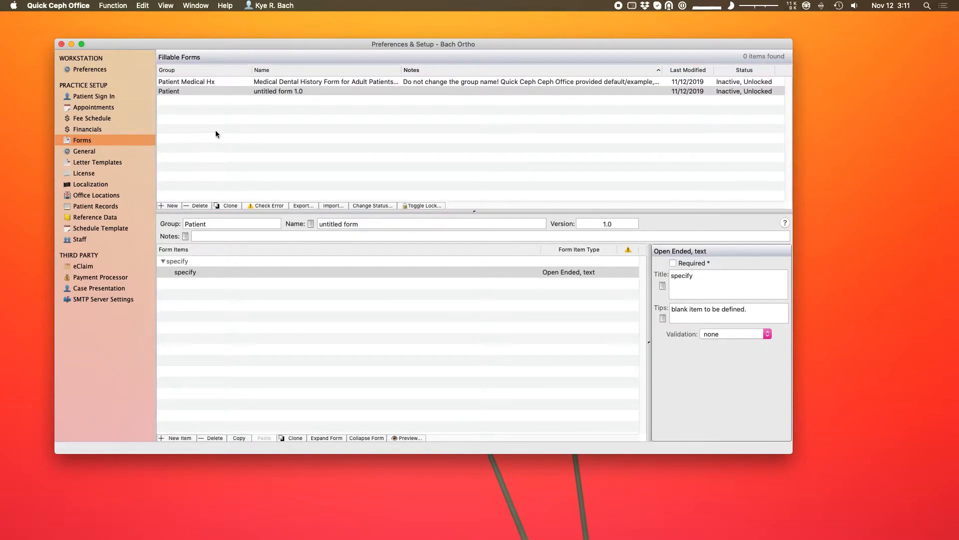
left_click(327, 151)
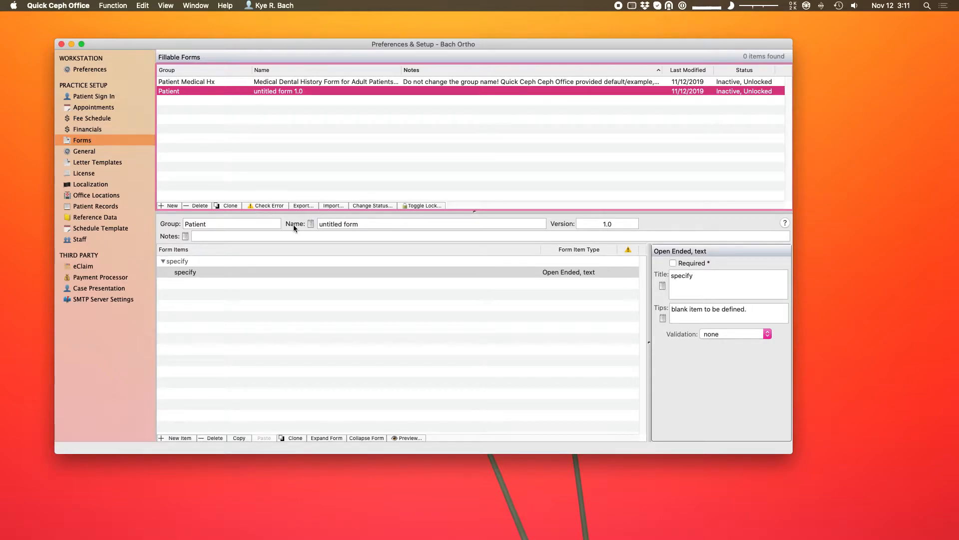
left_click(364, 223)
type("Demo Form")
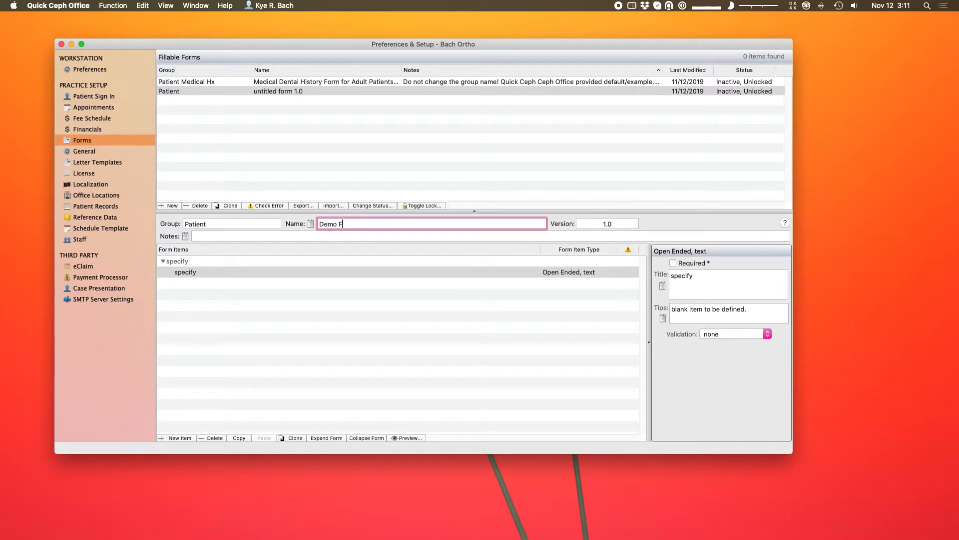
key("Return")
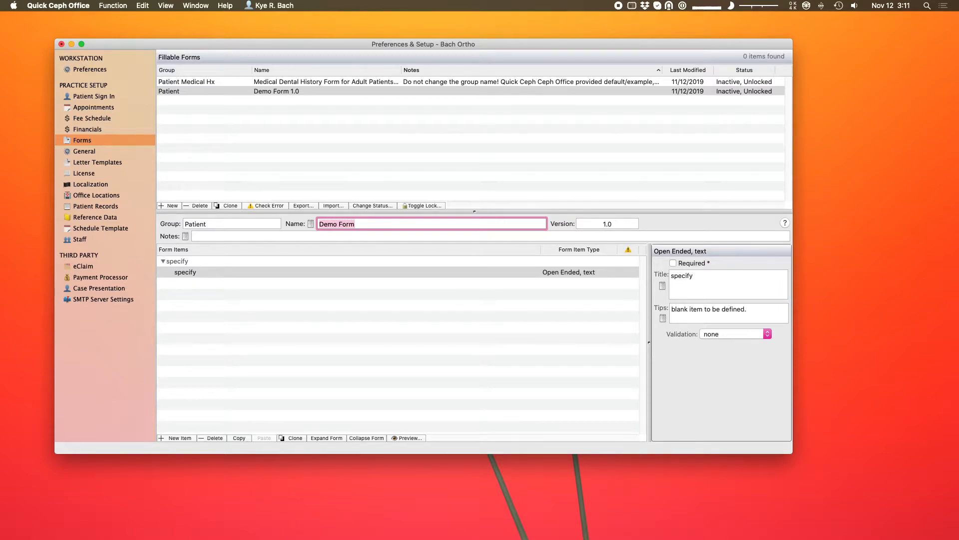
Give Demo Form the note 'Example to start with'.
left_click(270, 237)
type("Example ")
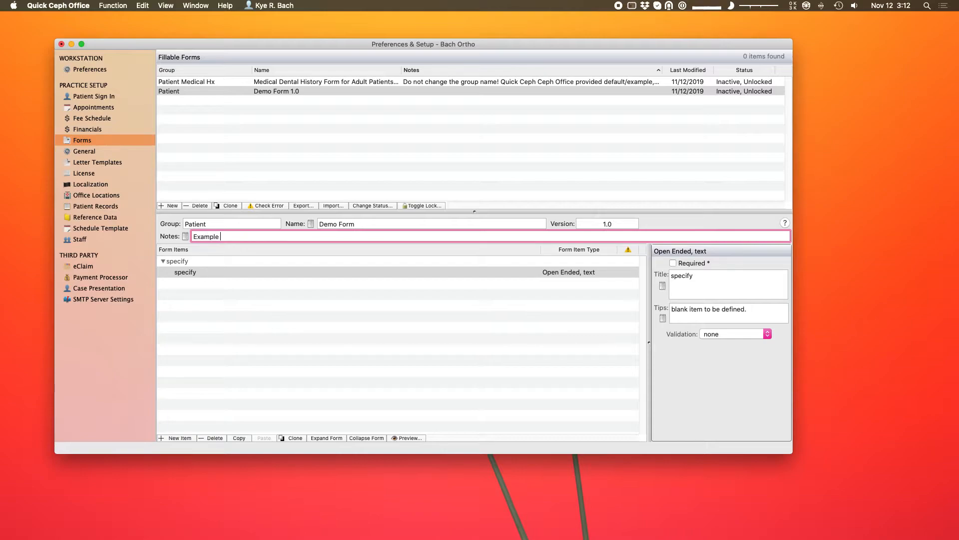
type("to start with")
key("Return")
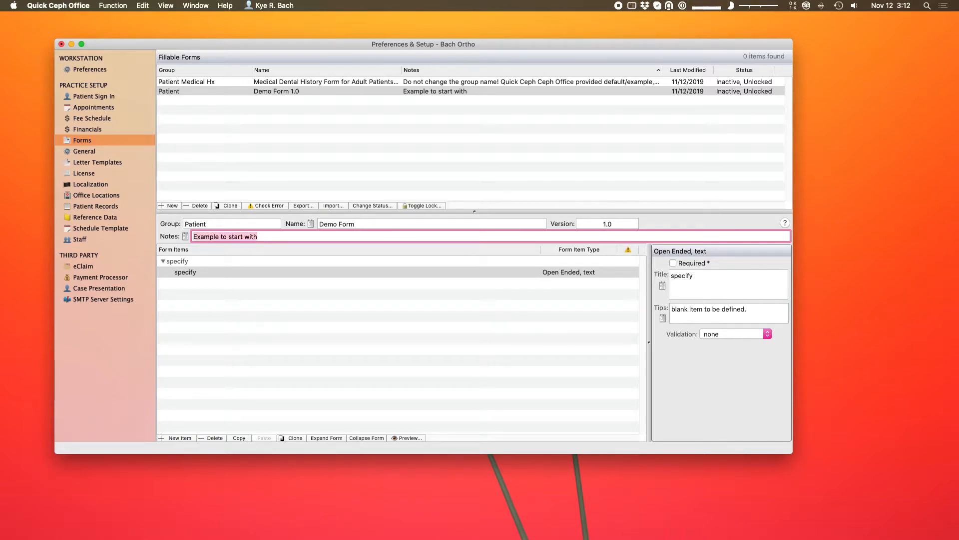
left_click(317, 273)
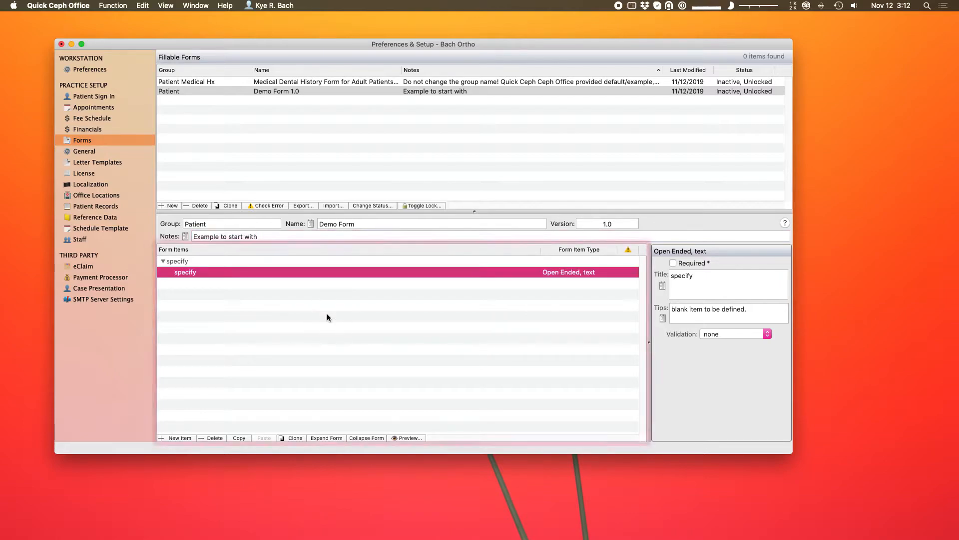
Rename the placeholder section header to 'Patient Info'.
left_click(200, 264)
left_click(203, 269)
left_click(205, 264)
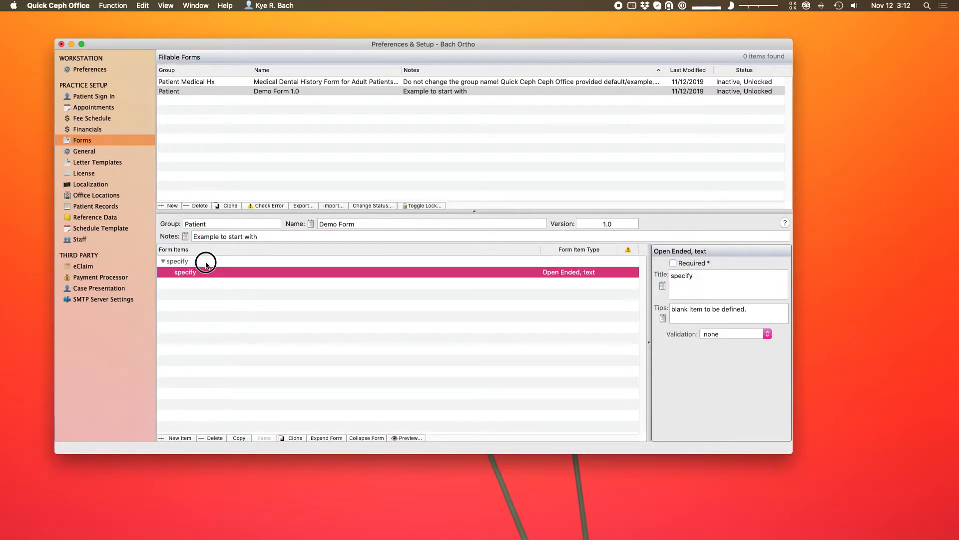
left_click(205, 272)
left_click(208, 263)
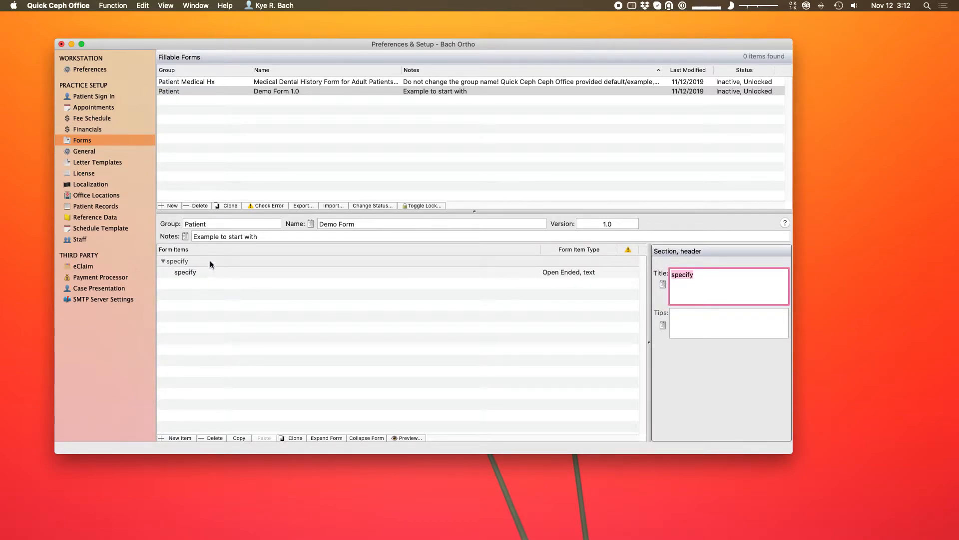
left_click(210, 273)
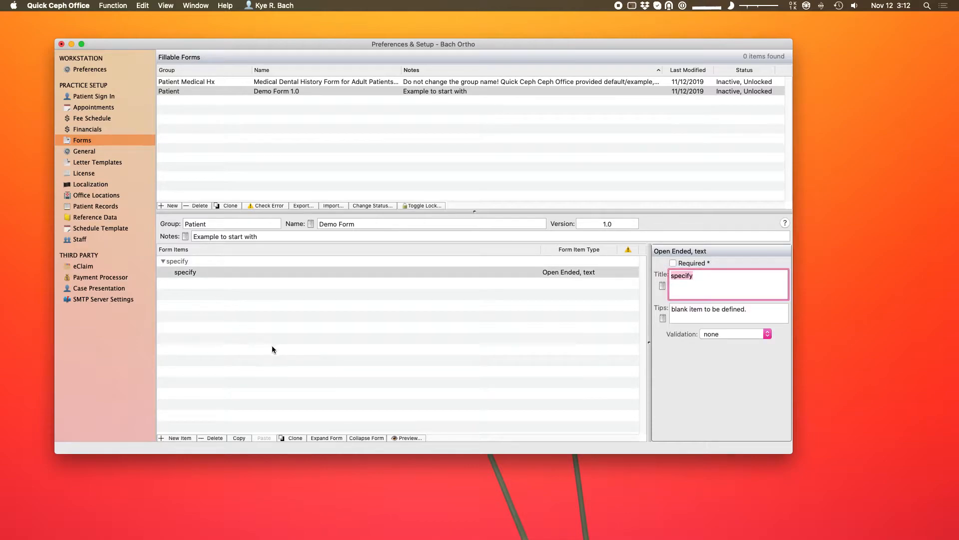
left_click(241, 261)
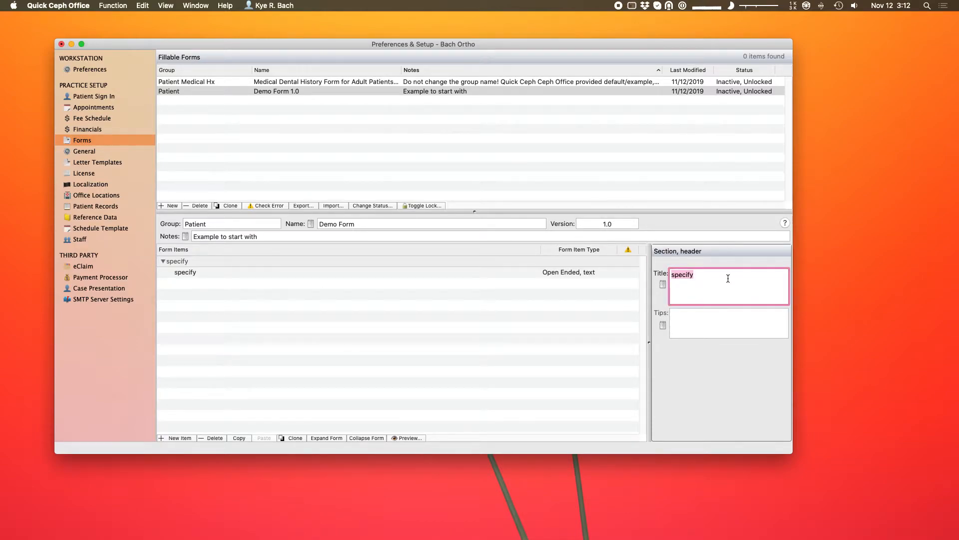
type("Patient Info")
key("Return")
Make the placeholder field a required 'Full Name' item with tip 'Last, First' and no validation.
left_click(366, 272)
type("Full Name")
key("Tab")
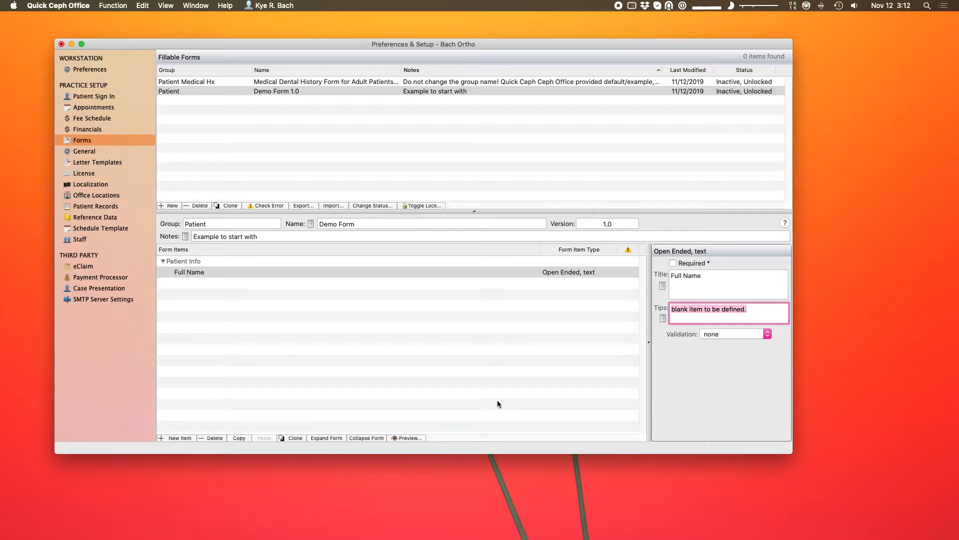
key("BackSpace")
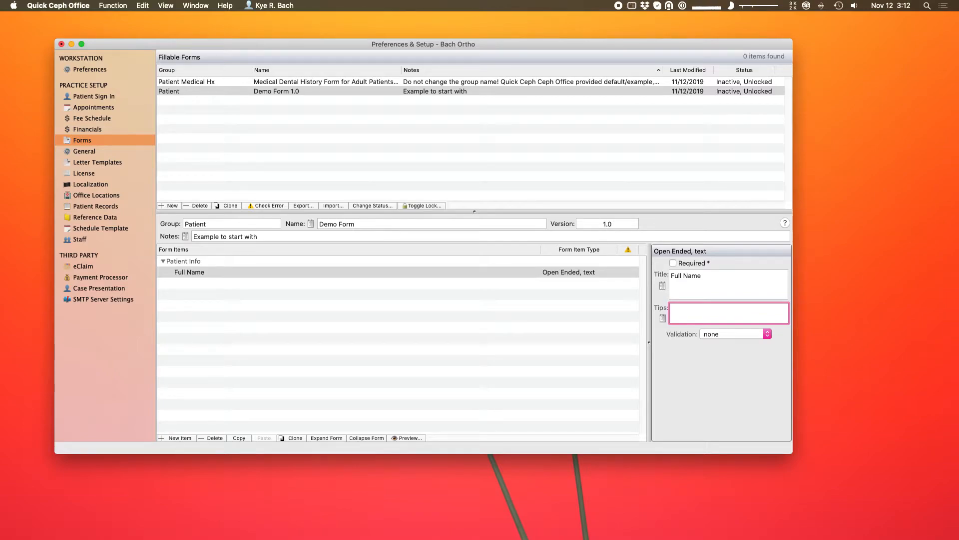
type("Li")
type("ast, First")
left_click(707, 283)
left_click(727, 333)
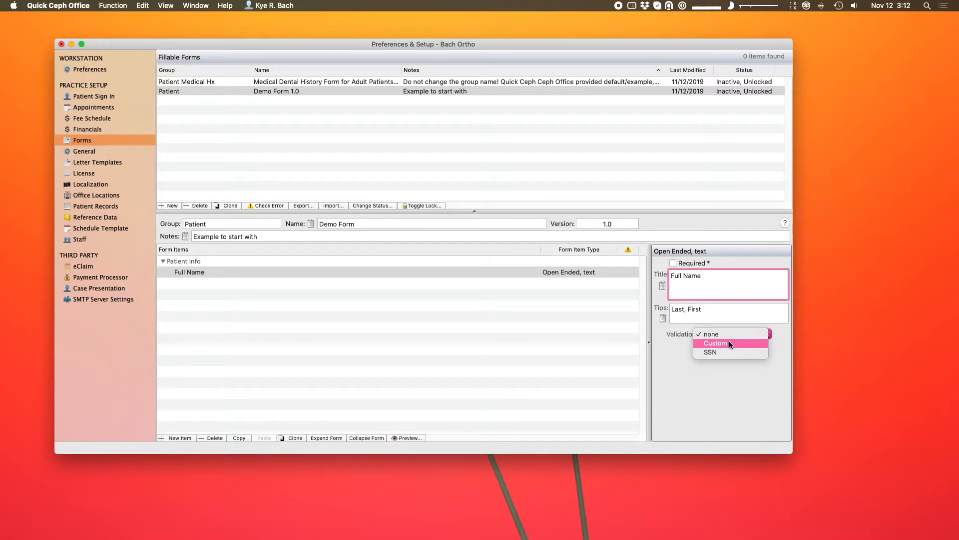
left_click(667, 368)
left_click(673, 264)
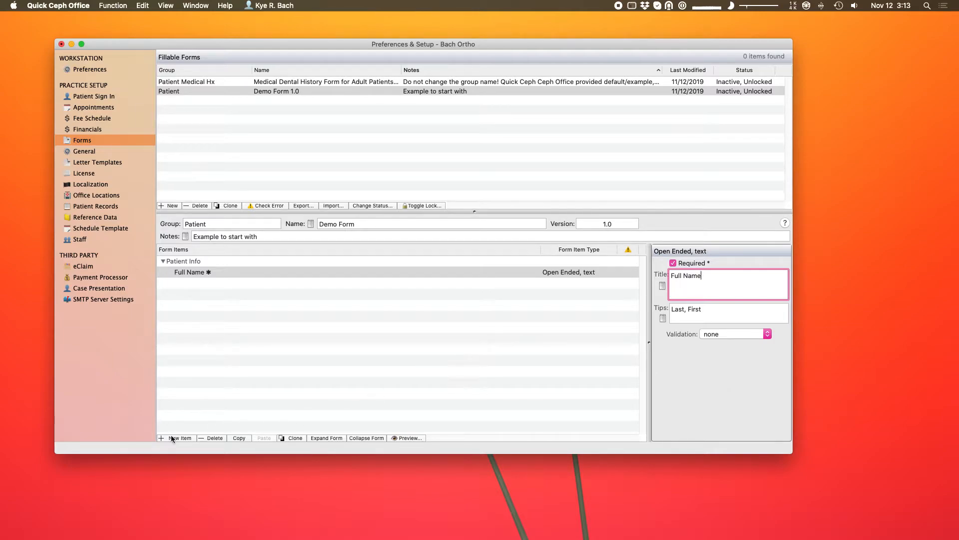
left_click(197, 385)
Add a Multiple Choice, radio item to the Demo Form.
left_click(186, 438)
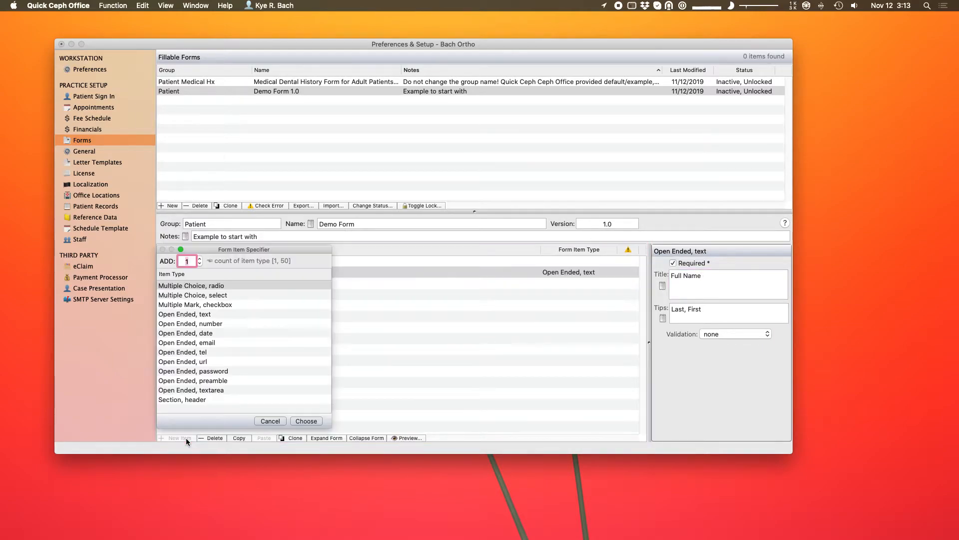
left_click_drag(264, 250, 264, 187)
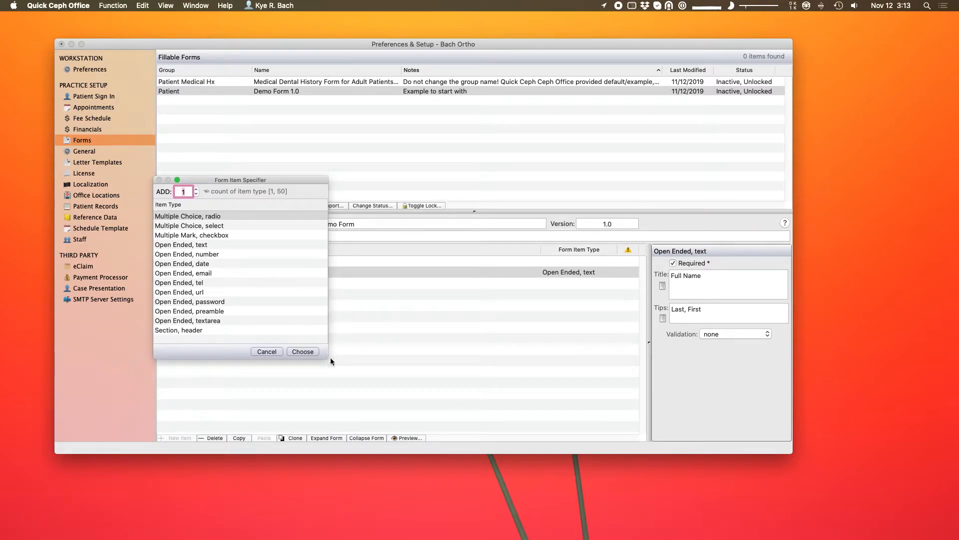
left_click(235, 225)
left_click(240, 235)
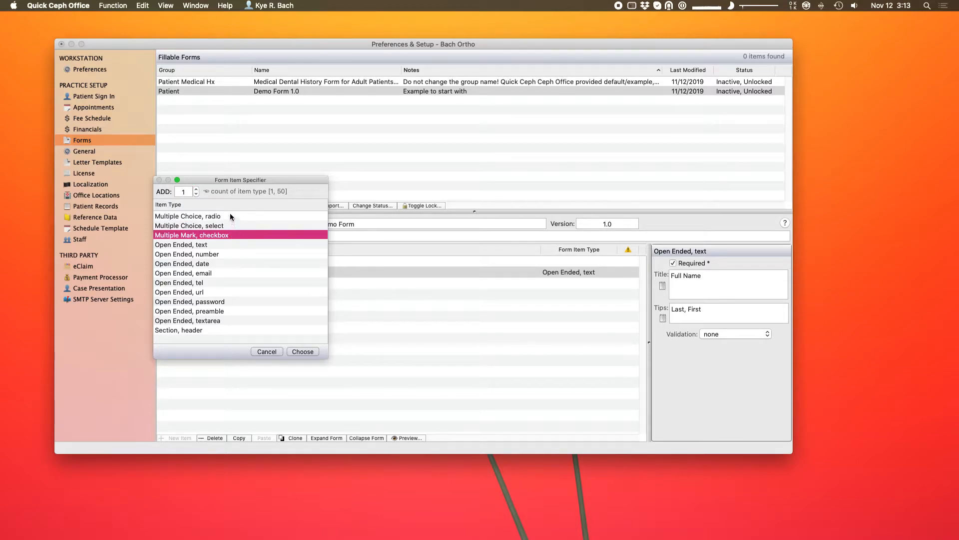
left_click(231, 217)
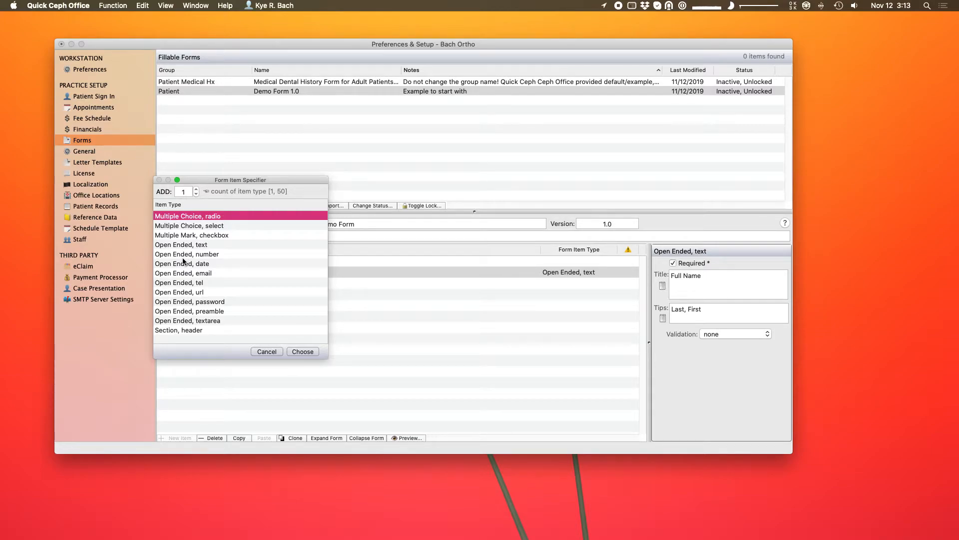
left_click(231, 253)
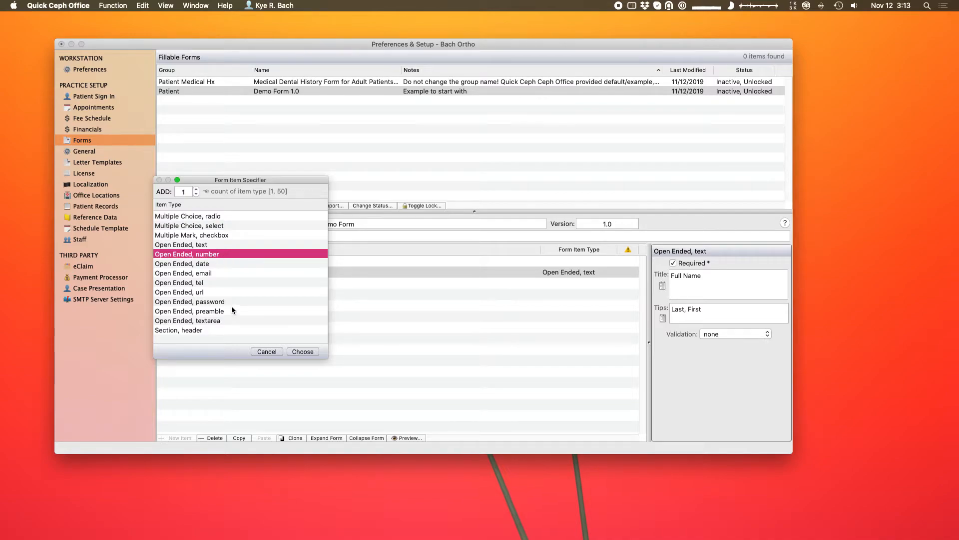
left_click(233, 330)
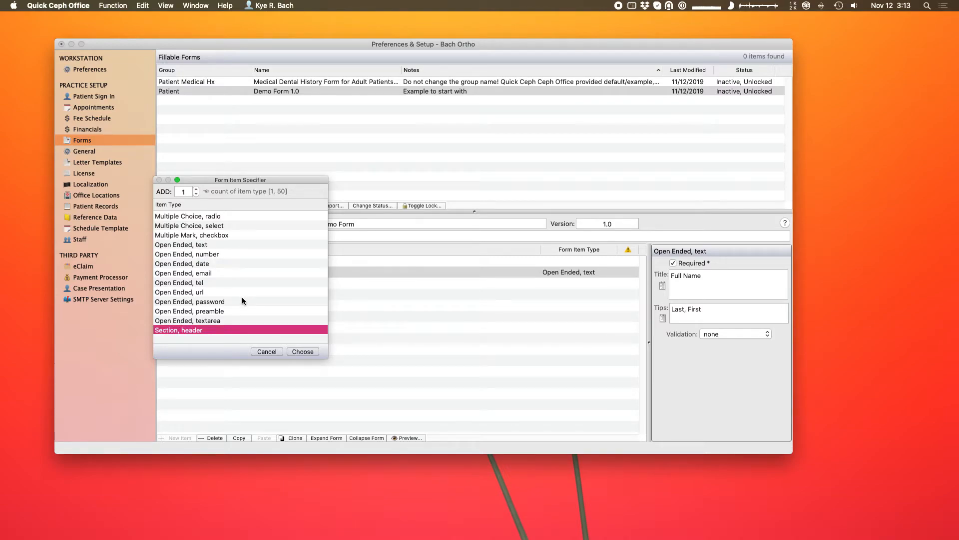
left_click(227, 320)
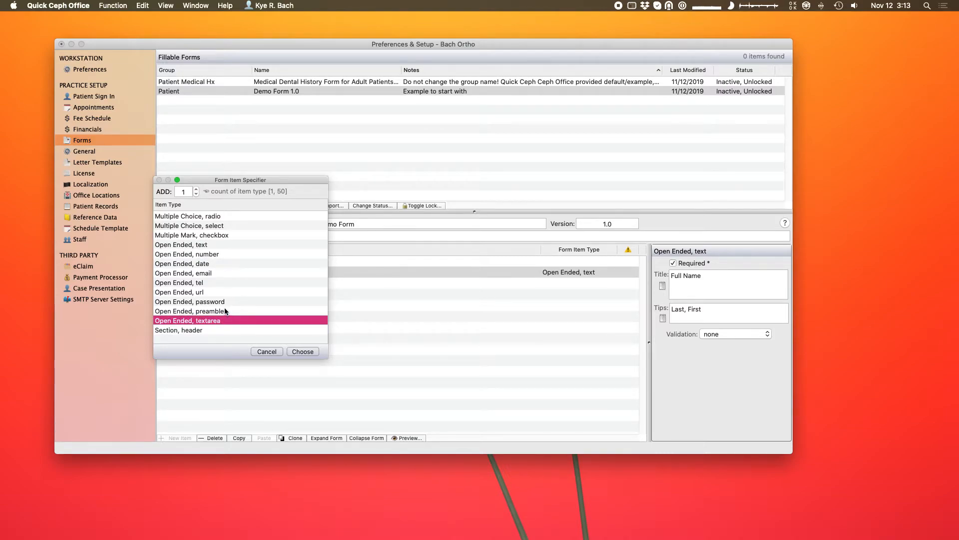
left_click(193, 311)
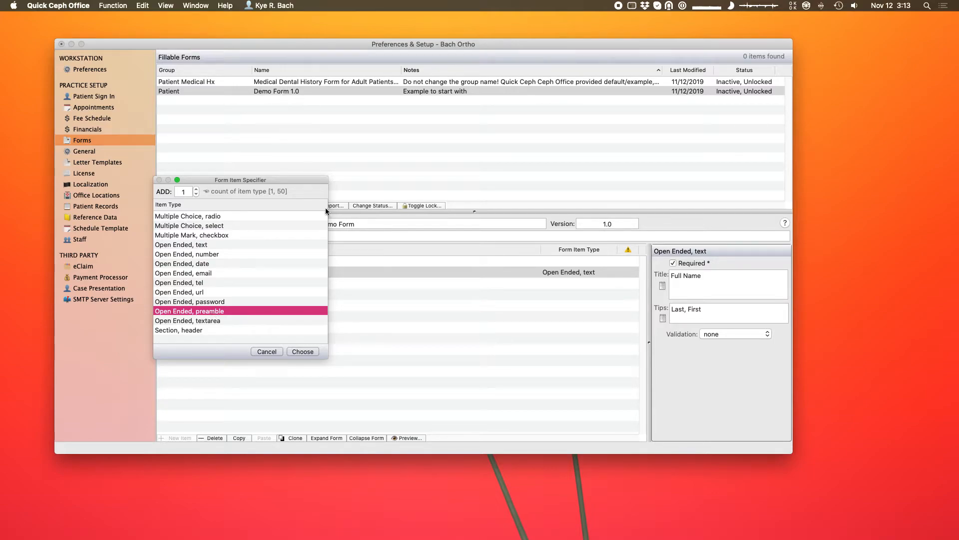
left_click(259, 215)
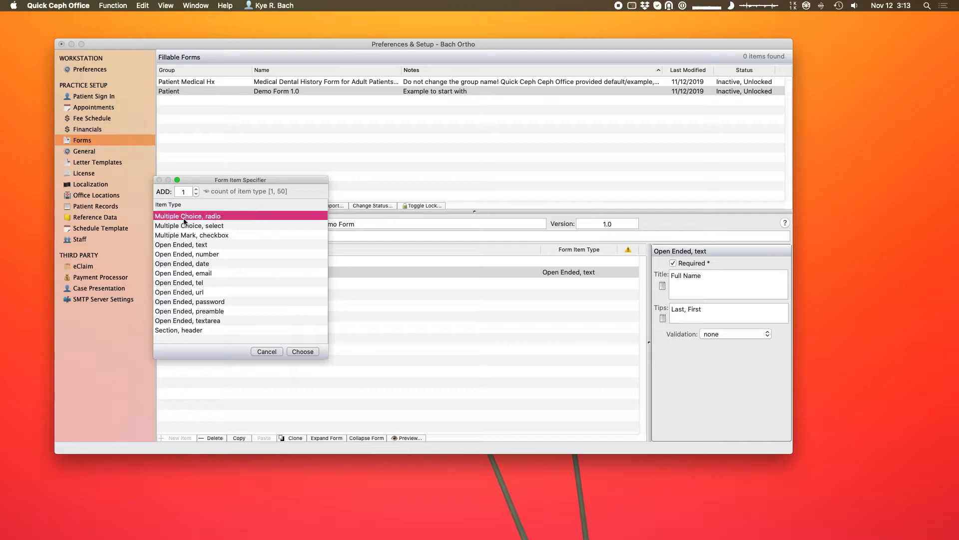
left_click(303, 352)
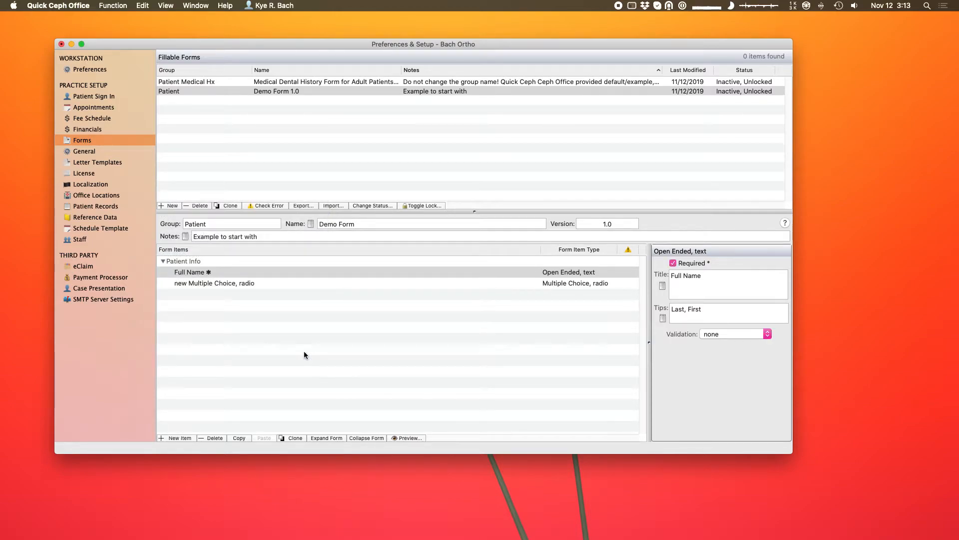
left_click(260, 284)
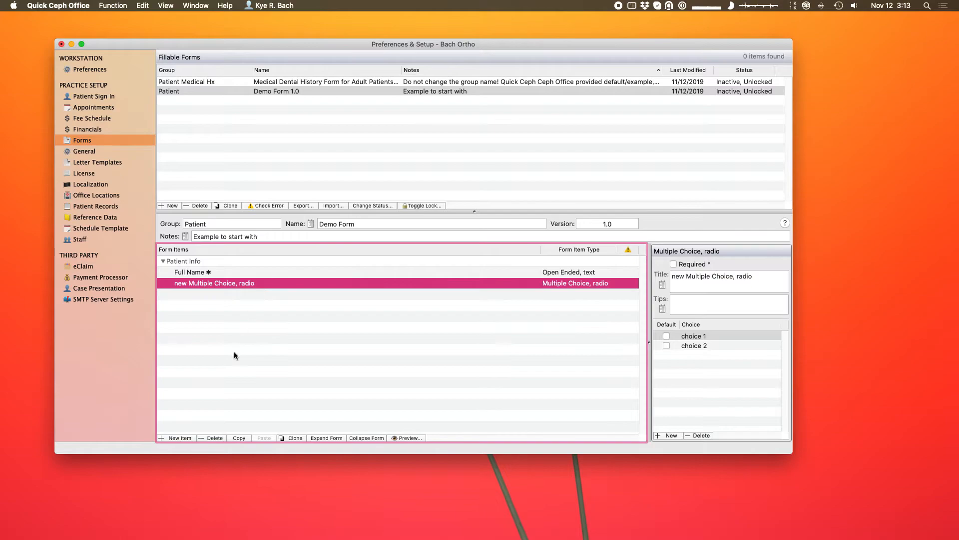
Add a Multiple Choice, select item and a Multiple Mark, checkbox item.
left_click(187, 437)
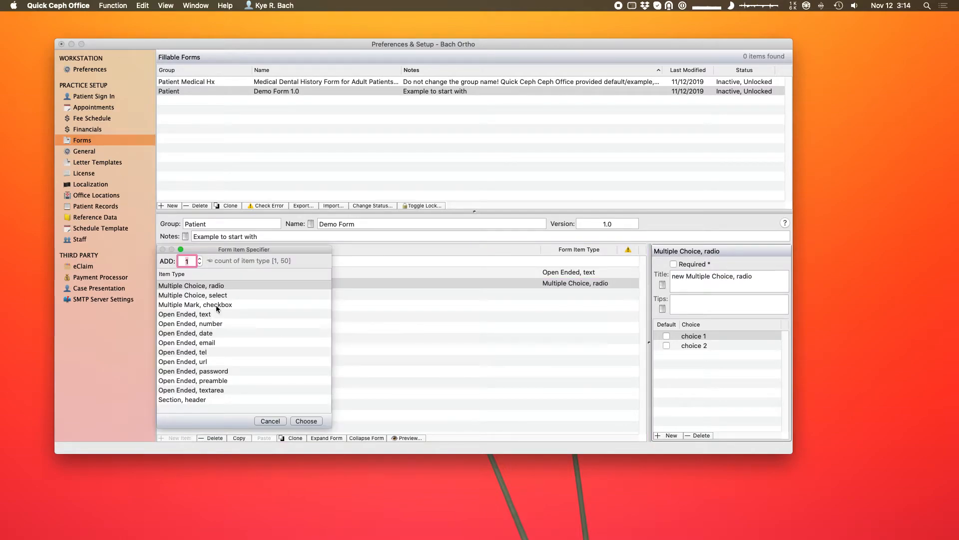
left_click(224, 296)
left_click(317, 418)
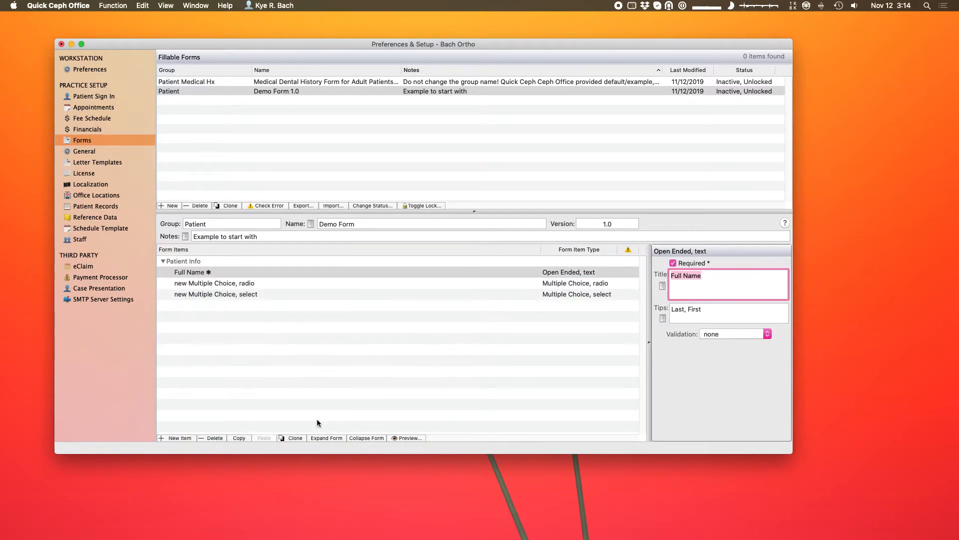
left_click(180, 438)
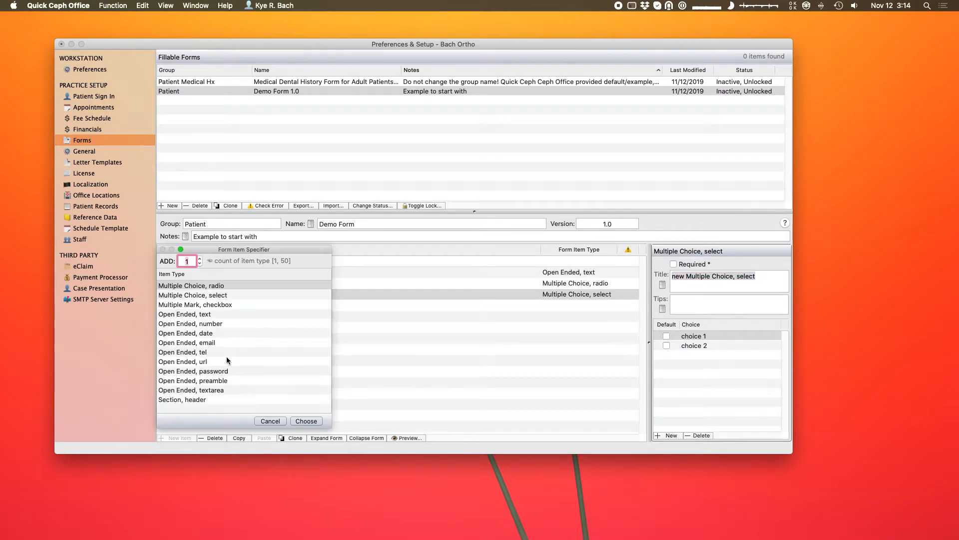
left_click(237, 304)
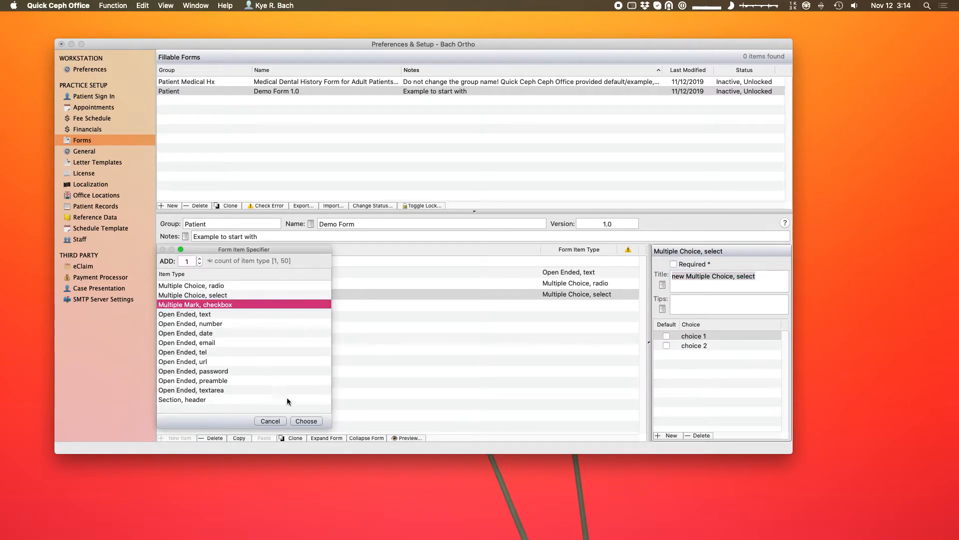
left_click(307, 420)
left_click(298, 305)
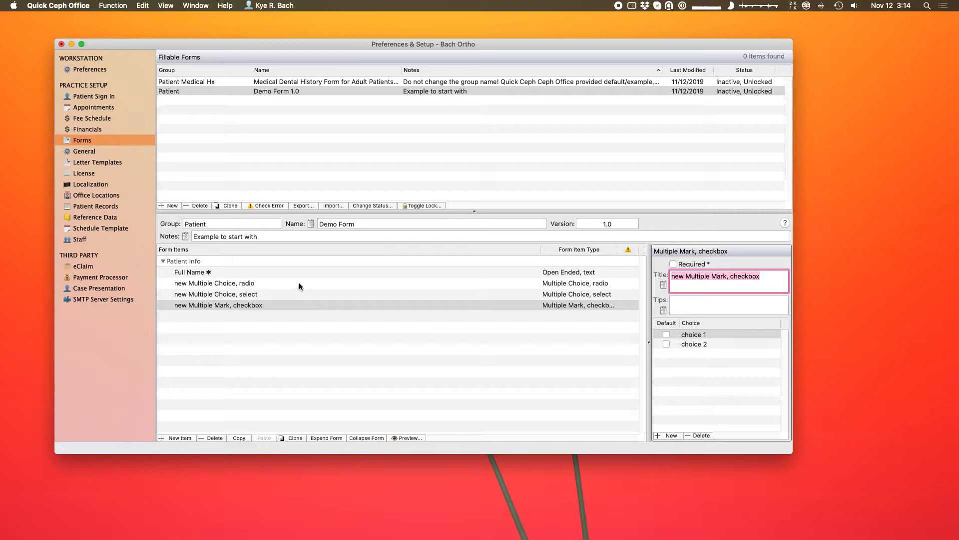
left_click(299, 283)
left_click(299, 282)
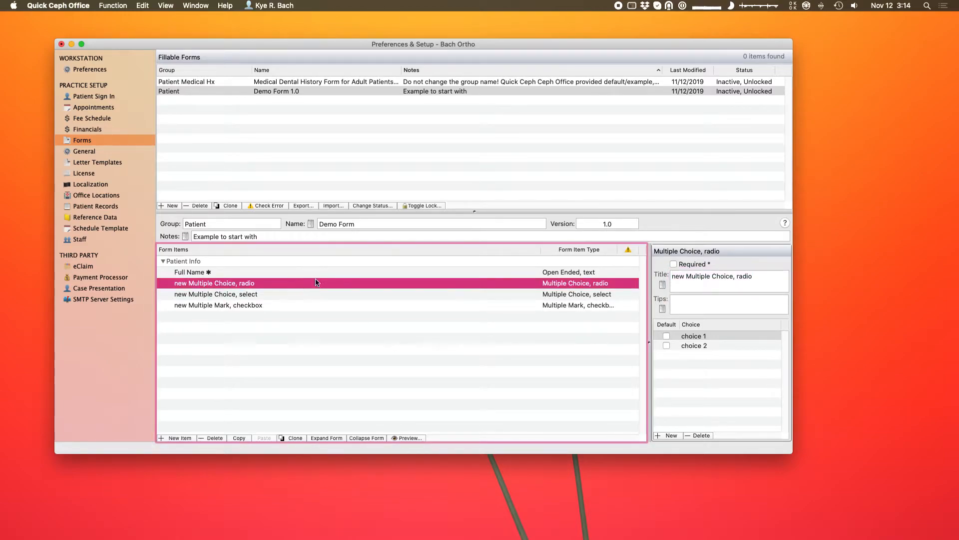
Set the radio item's first three choices to Mr, Ms and Mrs.
left_click(690, 338)
left_click(690, 337)
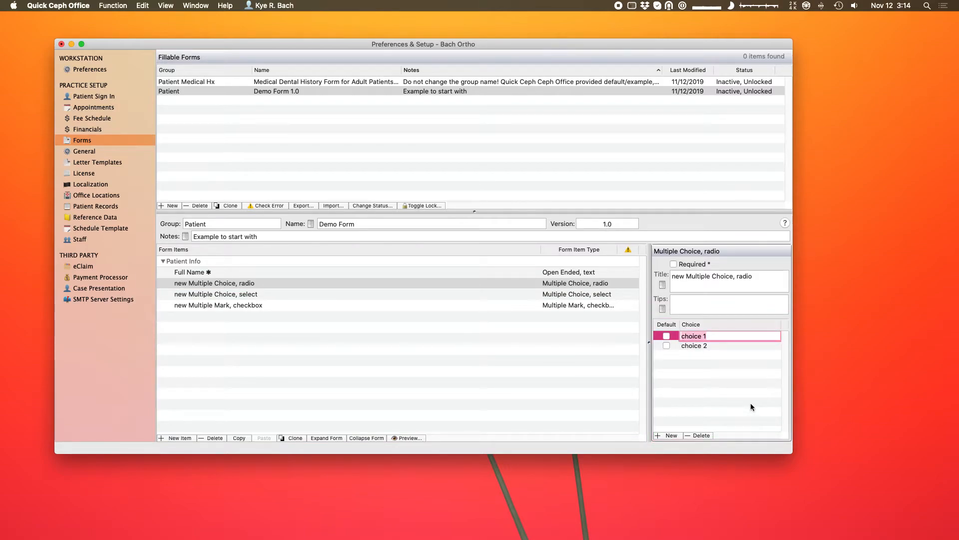
type("Mr")
left_click(694, 346)
left_click(694, 346)
type("Ms")
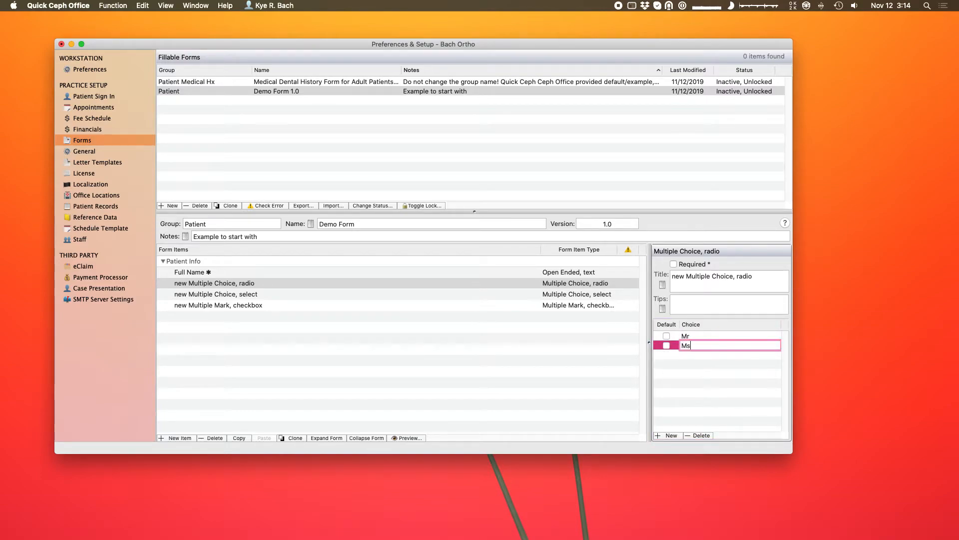
left_click(678, 389)
left_click(670, 436)
left_click(695, 353)
type("Mrs")
left_click(679, 403)
Add radio choices Miss, Dr and Rev.
left_click(671, 436)
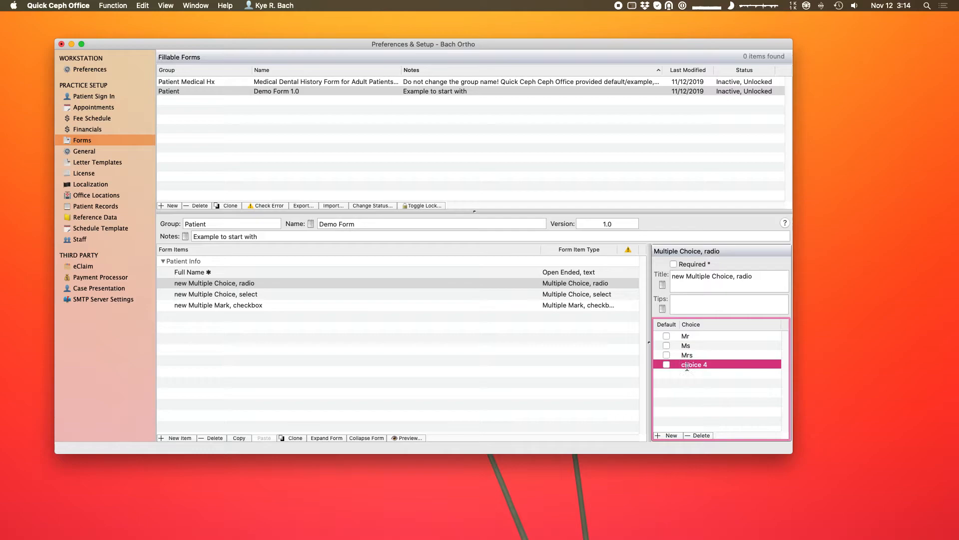
left_click(687, 368)
type("Miss")
left_click(712, 393)
left_click(673, 435)
left_click(672, 435)
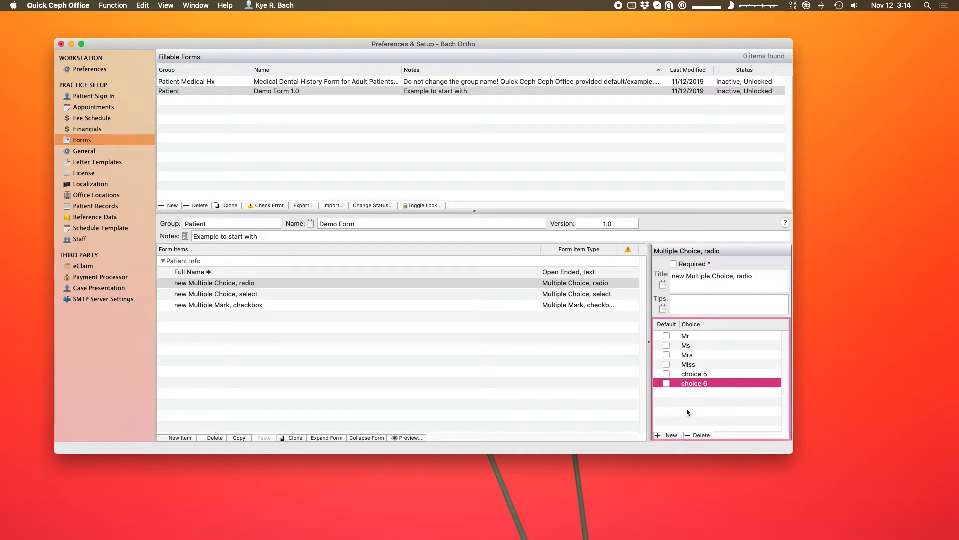
left_click(691, 374)
left_click(691, 374)
type("Dr")
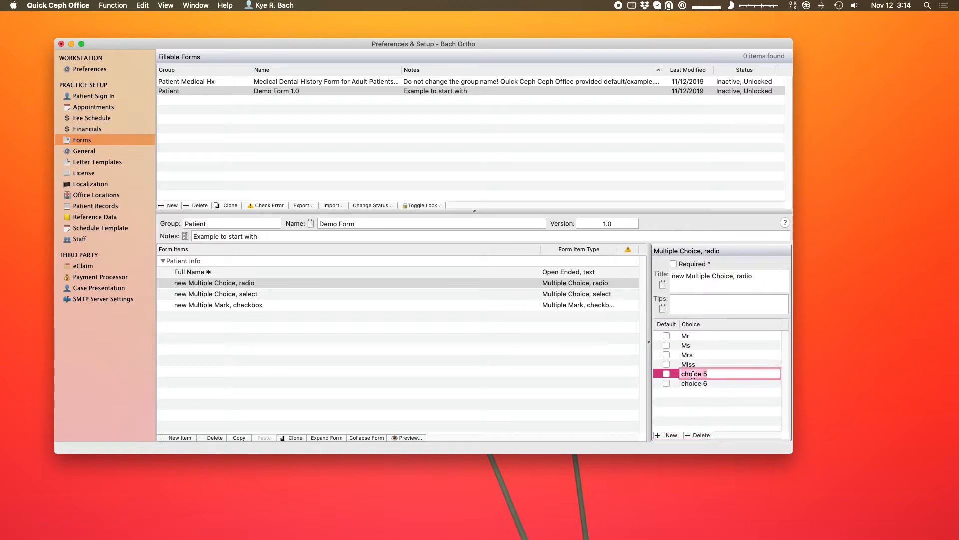
left_click(691, 384)
left_click(691, 383)
type("Rev")
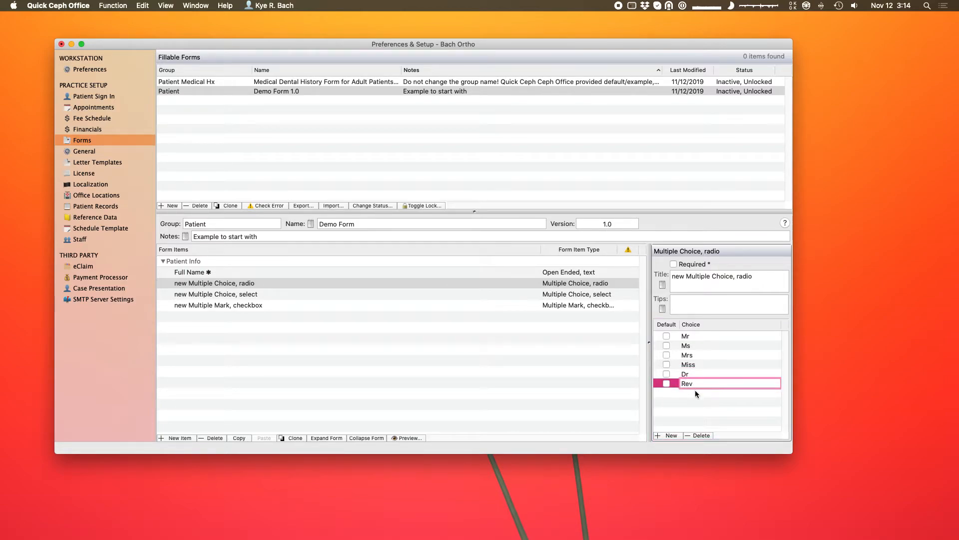
left_click(702, 420)
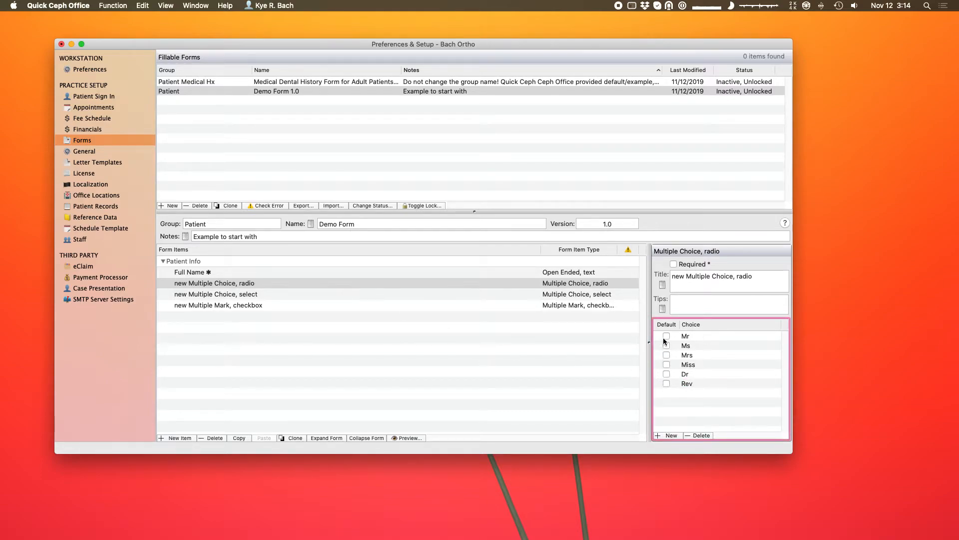
Rename the select item's first two choices to Female and Male.
left_click(266, 295)
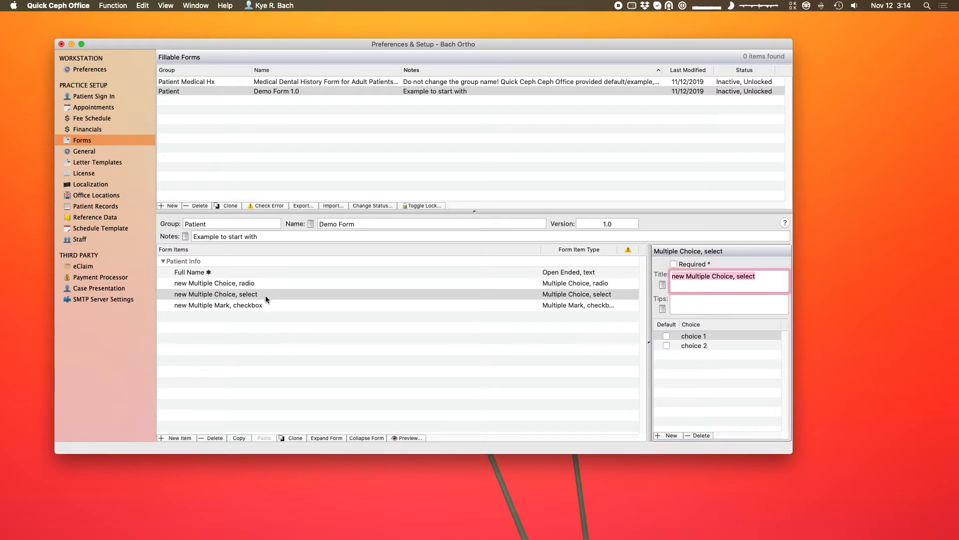
left_click(265, 295)
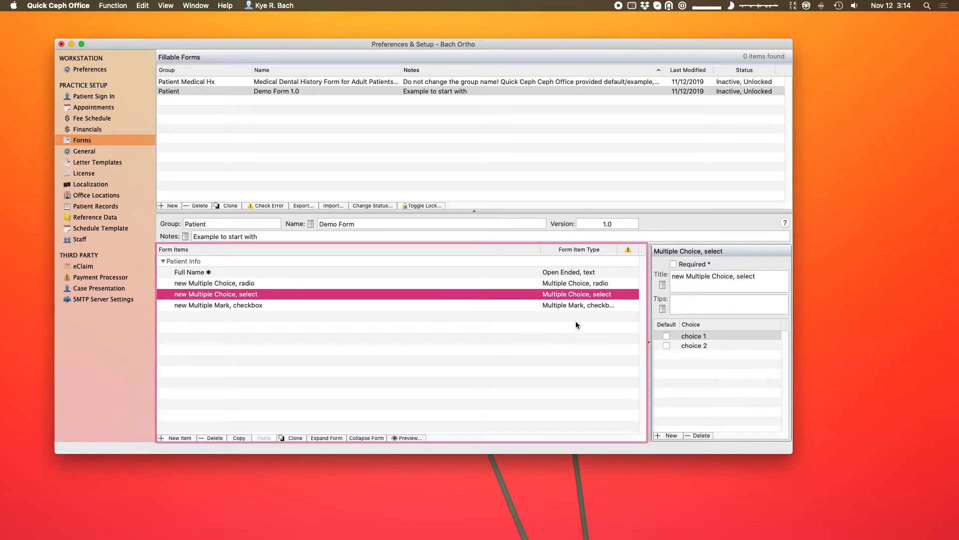
left_click(692, 335)
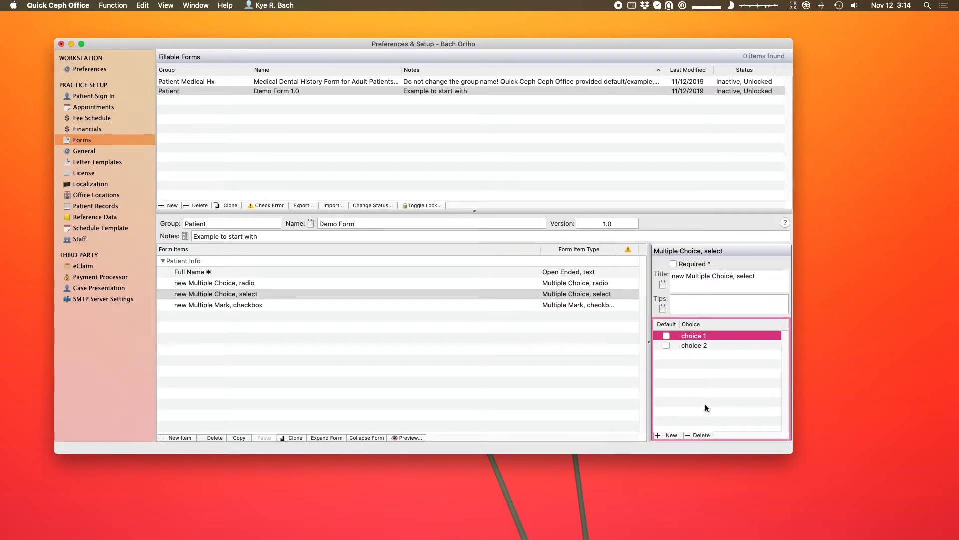
key("Return")
type("Female")
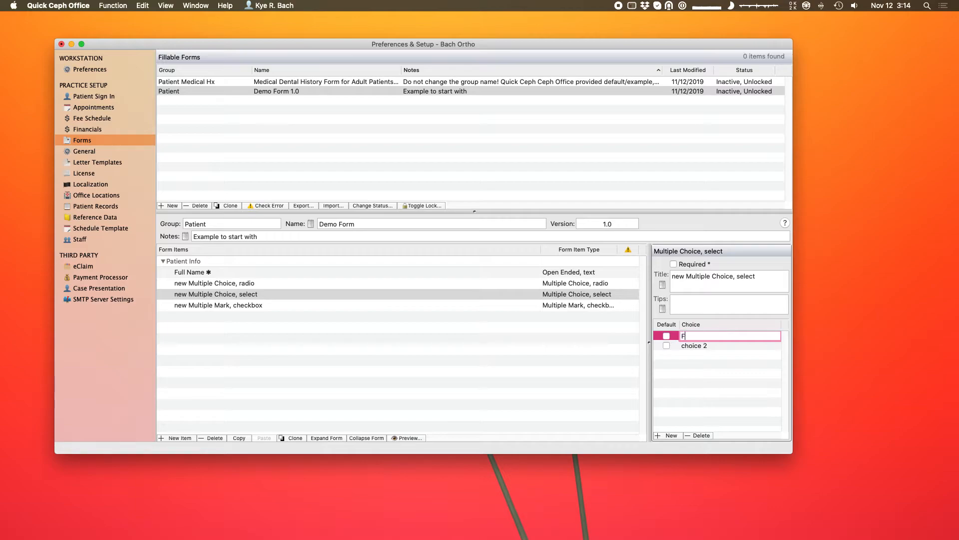
left_click(697, 346)
key("Return")
type("Male")
left_click(693, 376)
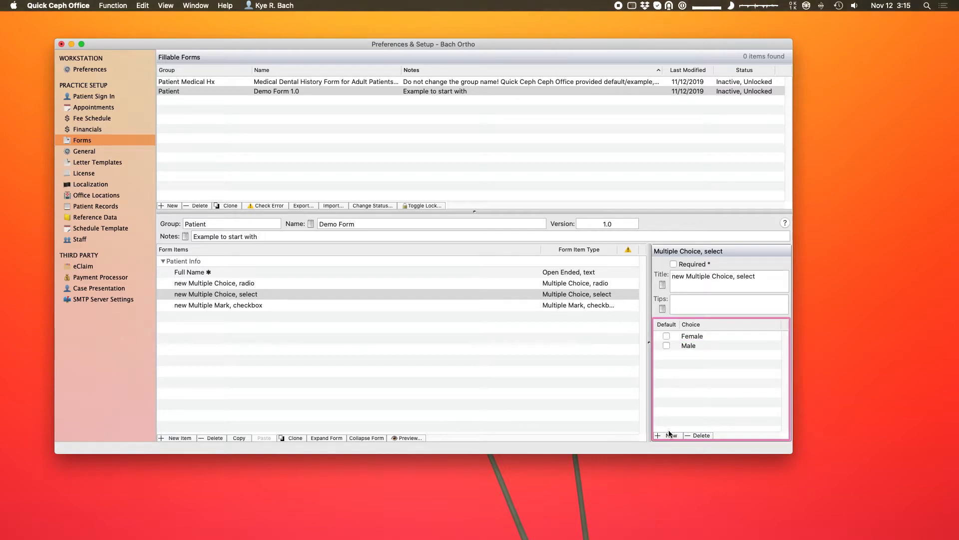
Add a third select choice named 'Other'.
left_click(670, 434)
left_click(699, 355)
type("Other")
left_click(699, 387)
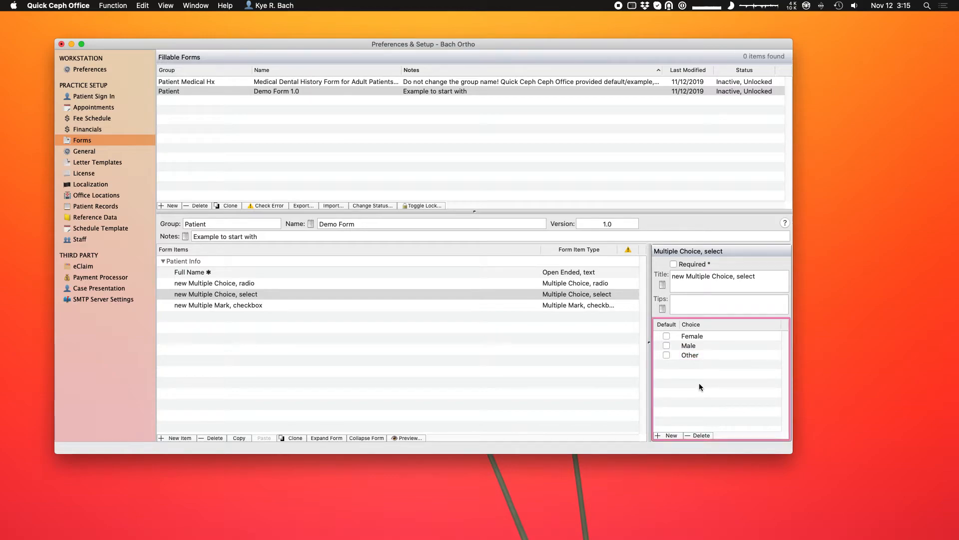
left_click(459, 305)
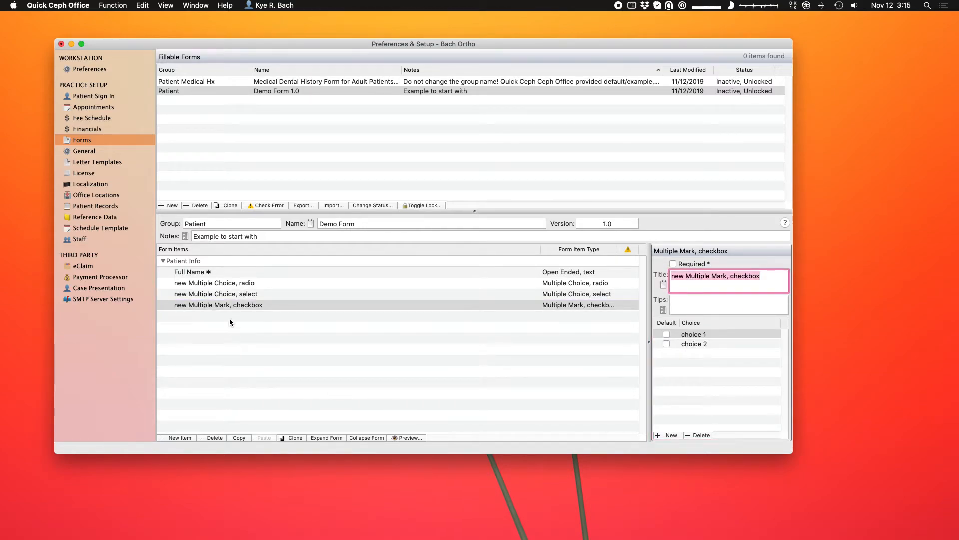
Rename the checkbox item's first two choices to Friend and Current Patient.
left_click(702, 367)
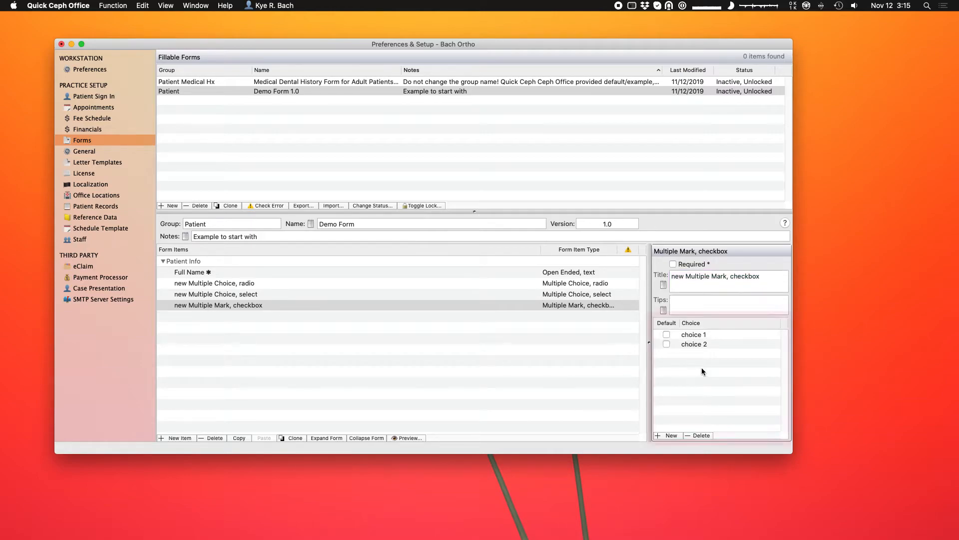
left_click(672, 335)
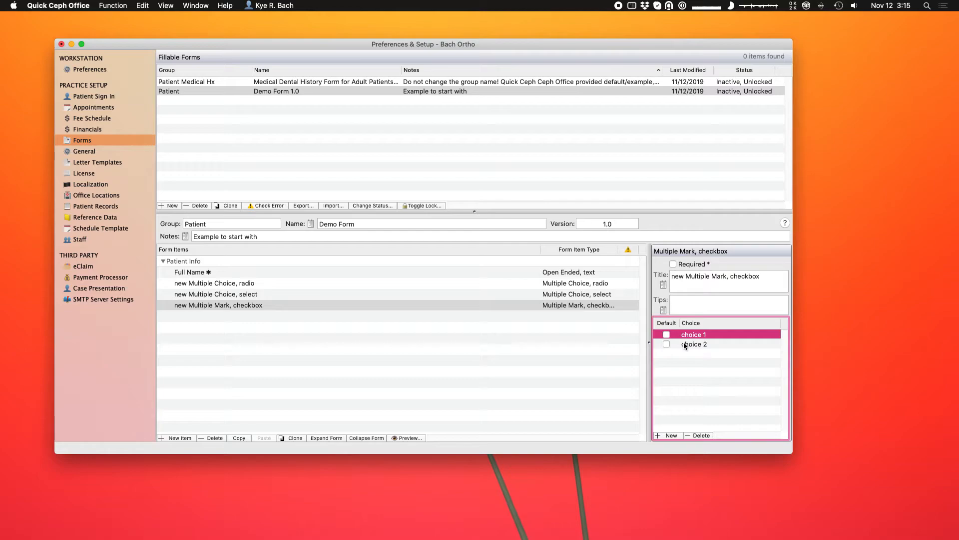
left_click(692, 334)
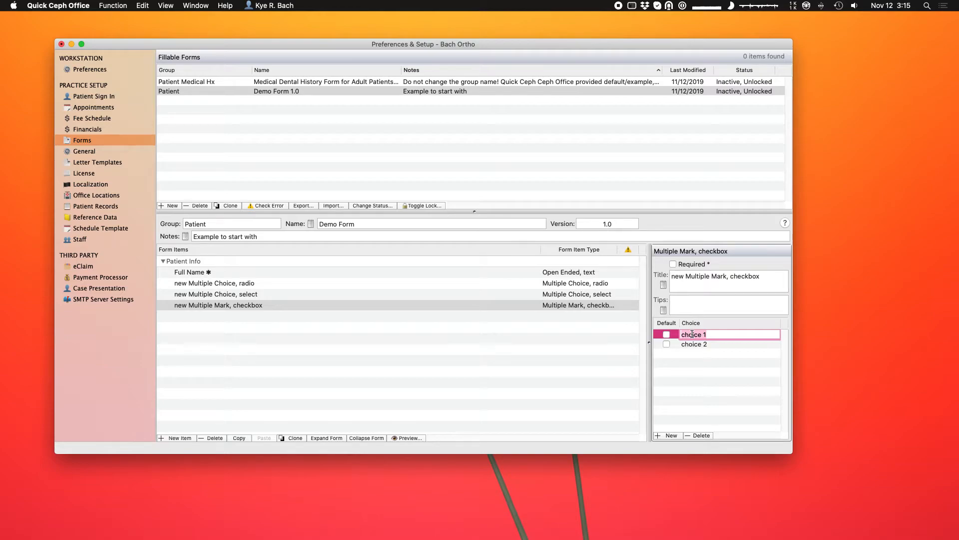
type("Frr")
key("BackSpace")
type("iend")
left_click(710, 344)
type("Current Patient")
left_click(683, 353)
Add checkbox choices Facebook, Google Search and Billboard.
left_click(671, 435)
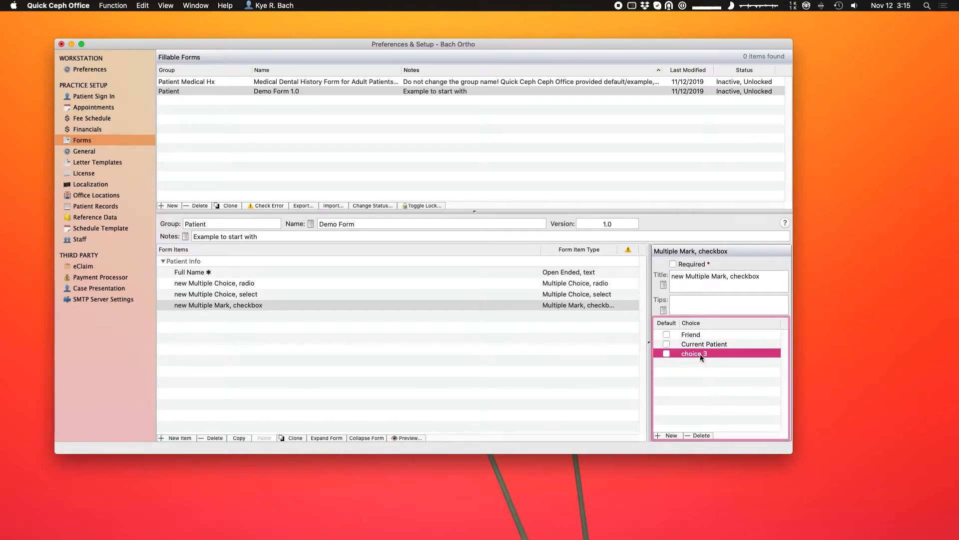
left_click(700, 353)
type("Facebook")
left_click(700, 400)
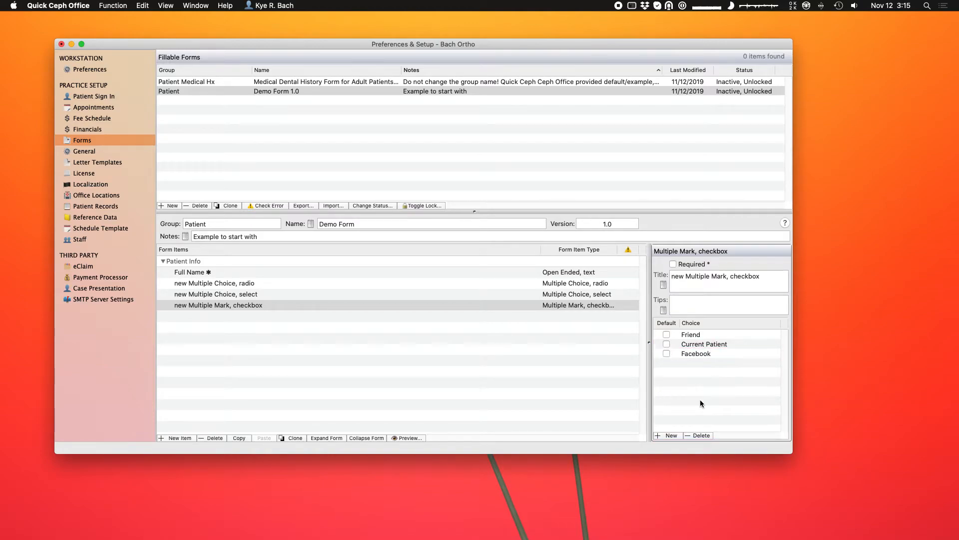
left_click(671, 435)
left_click(700, 363)
type("Go")
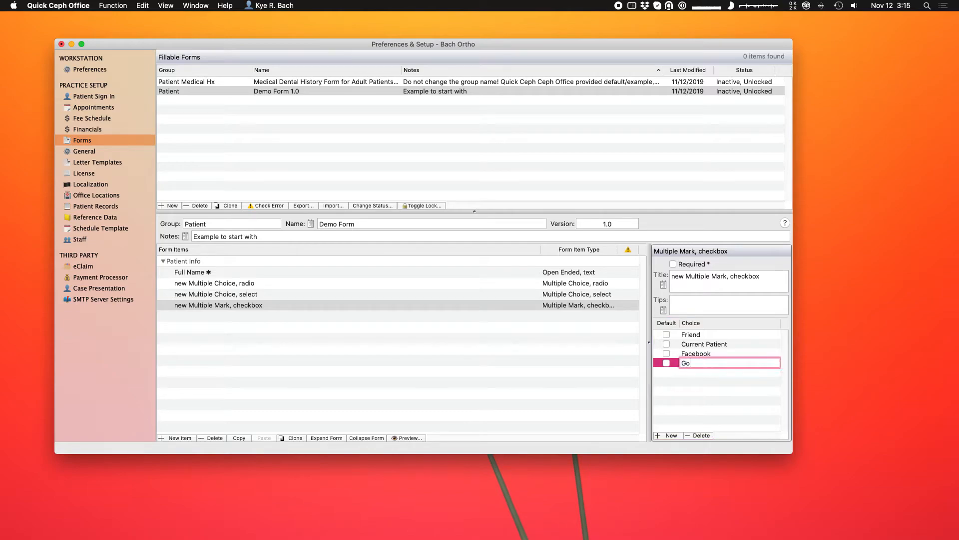
type("ogle Search")
left_click(677, 411)
left_click(672, 436)
double_click(694, 371)
type("Billboard")
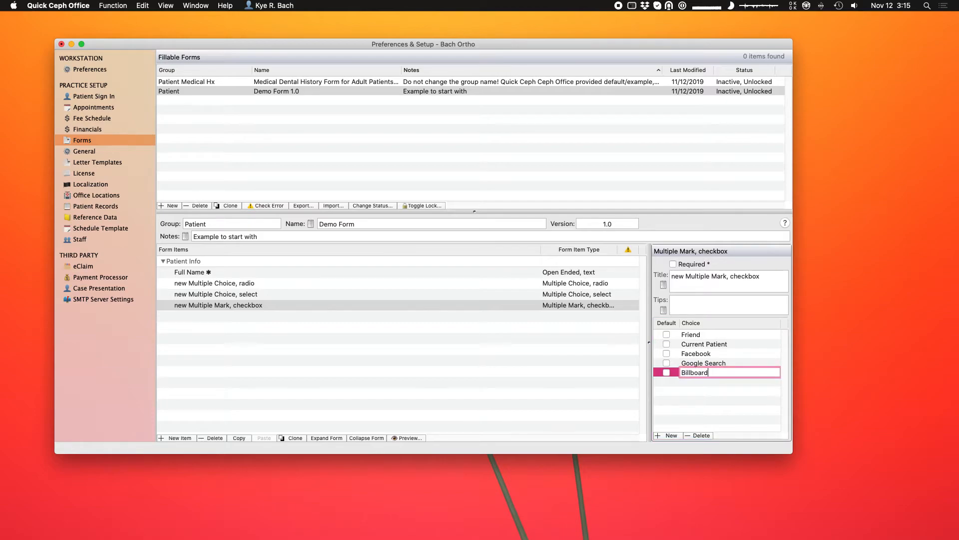
left_click(724, 401)
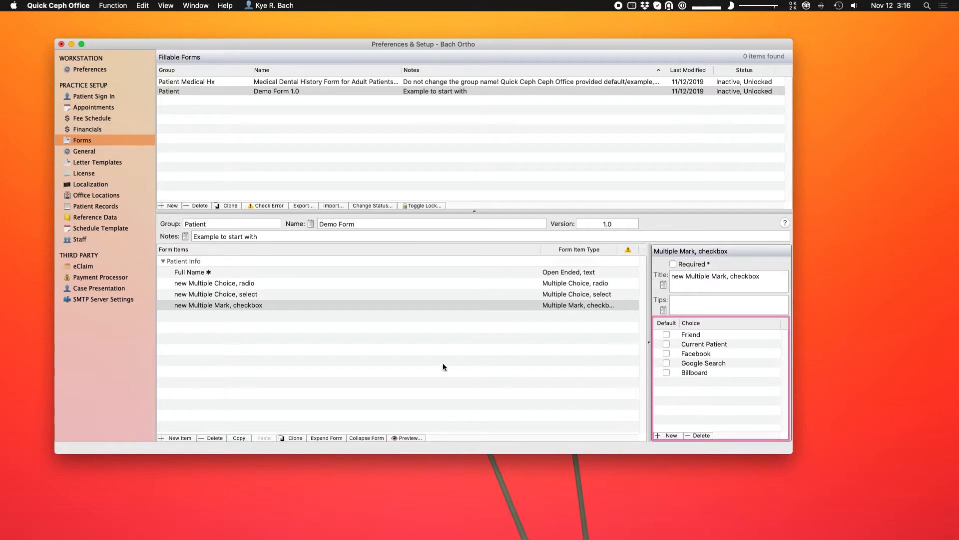
Review the settings of the select, radio and Full Name items.
left_click(332, 295)
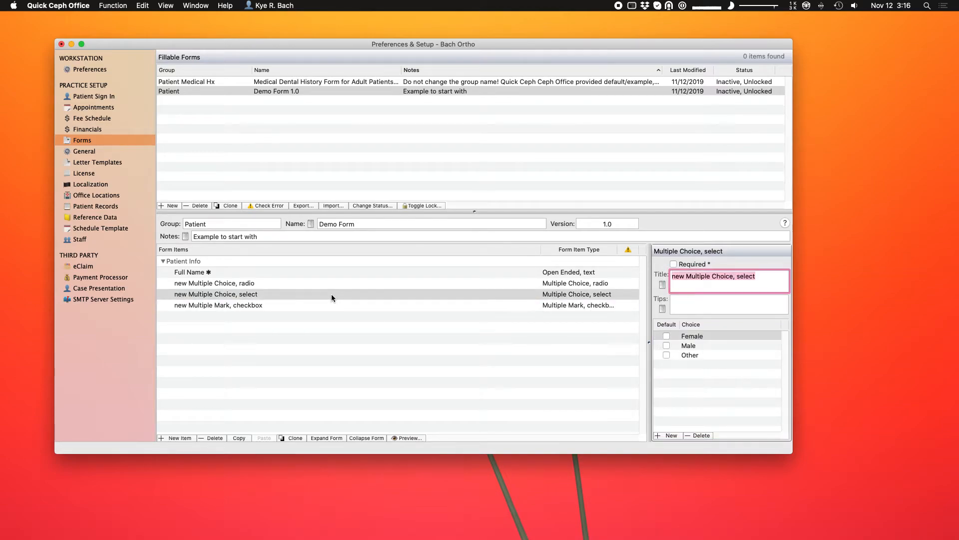
left_click(278, 283)
left_click(273, 272)
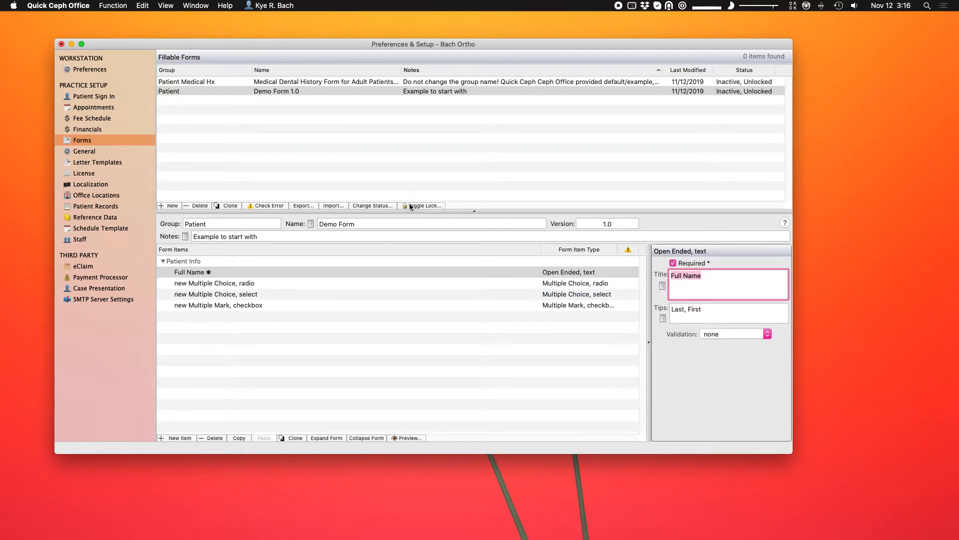
left_click(356, 282)
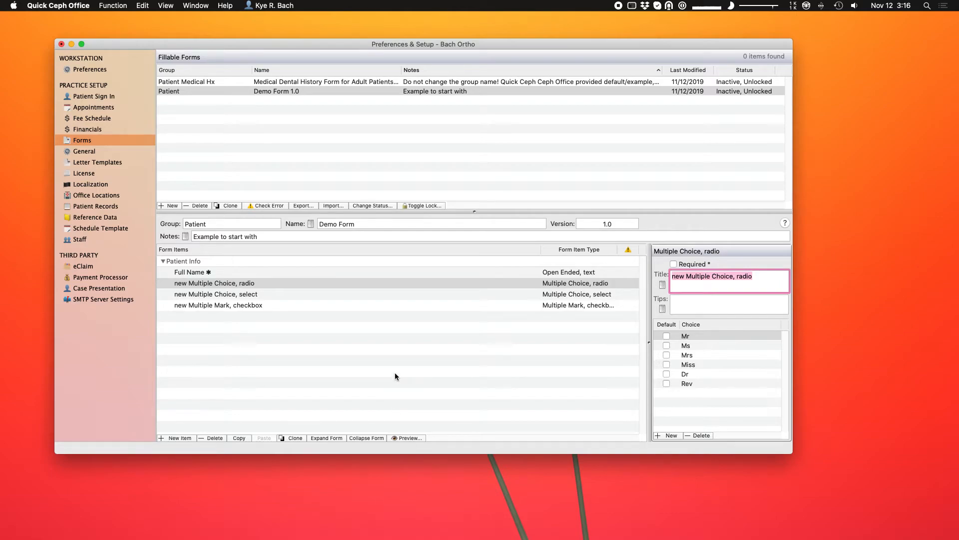
left_click(405, 439)
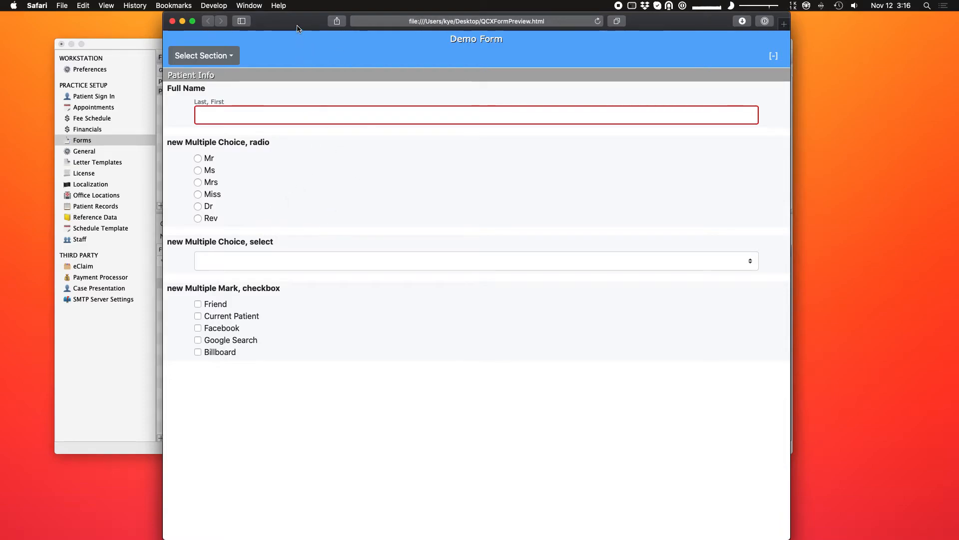
left_click_drag(299, 23, 315, 20)
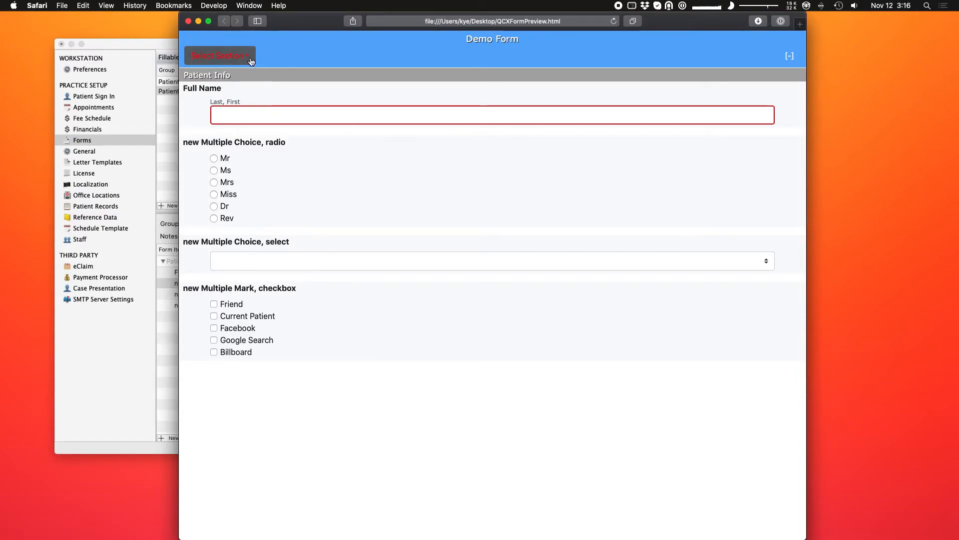
left_click(228, 56)
left_click(228, 79)
left_click(230, 56)
left_click(230, 78)
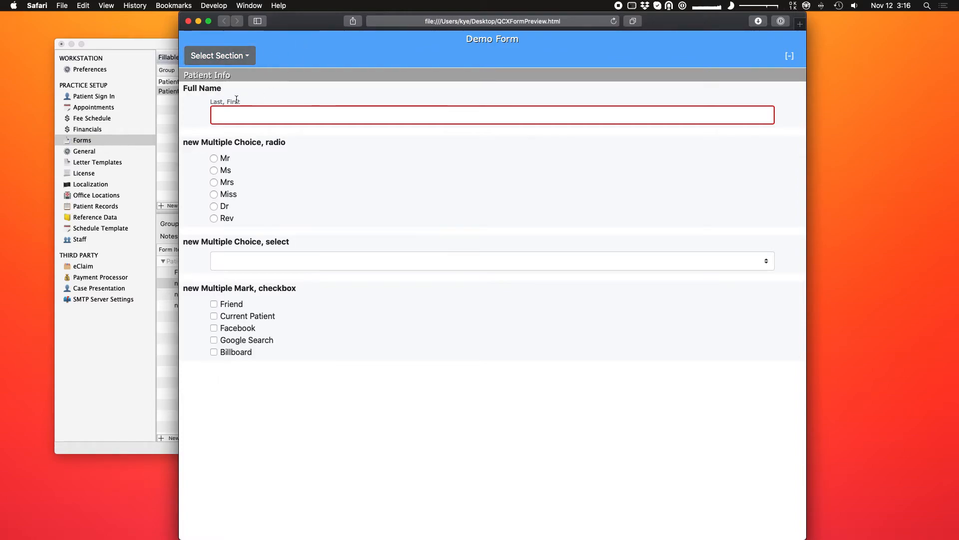
left_click(265, 83)
left_click(222, 116)
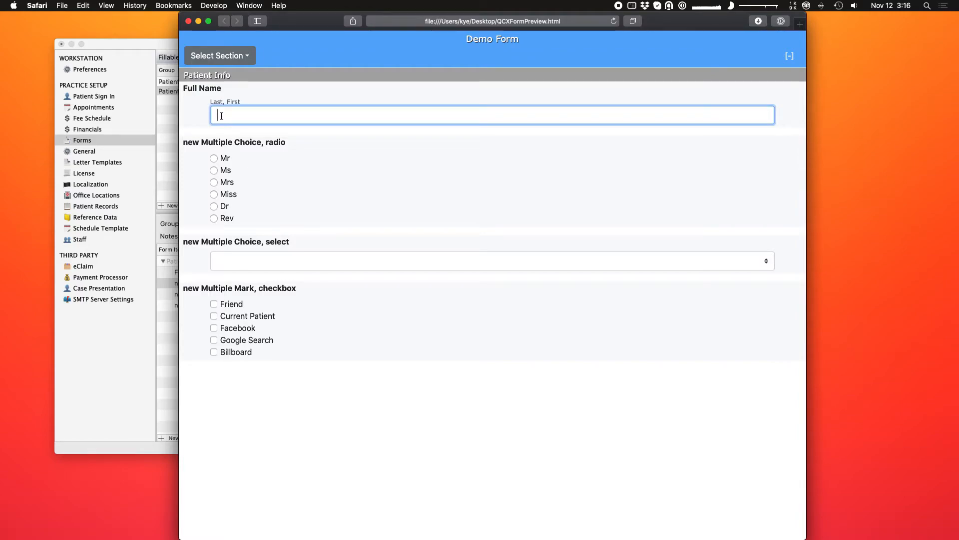
left_click(314, 154)
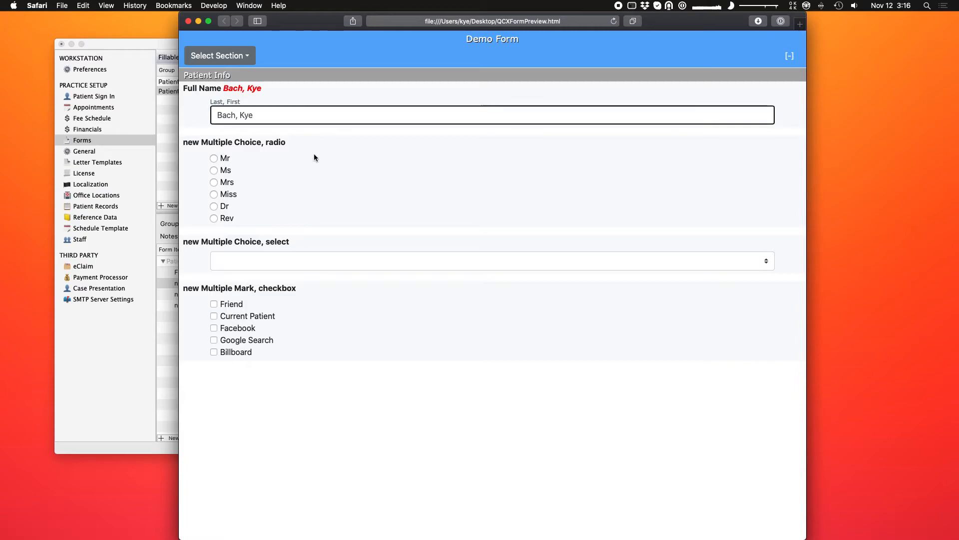
left_click(214, 158)
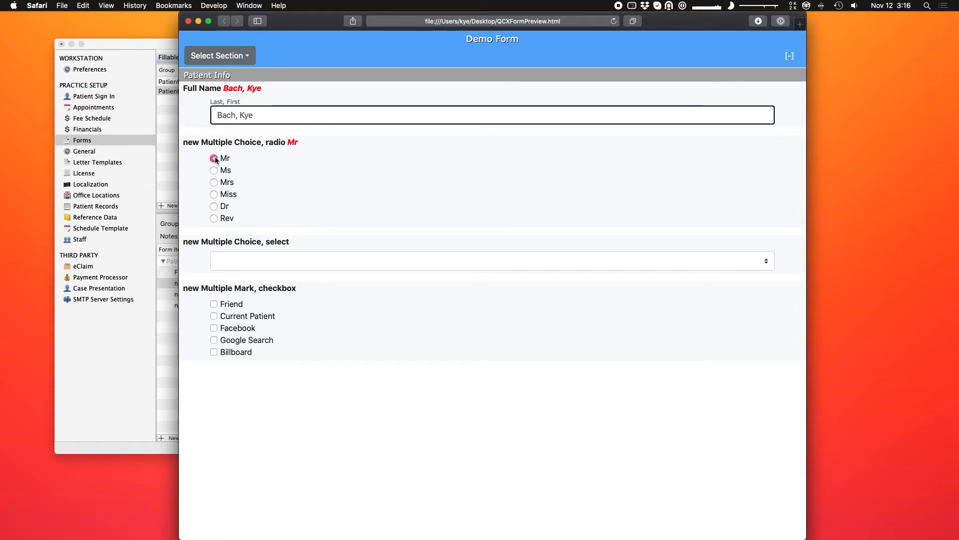
left_click(213, 170)
left_click(213, 182)
left_click(214, 194)
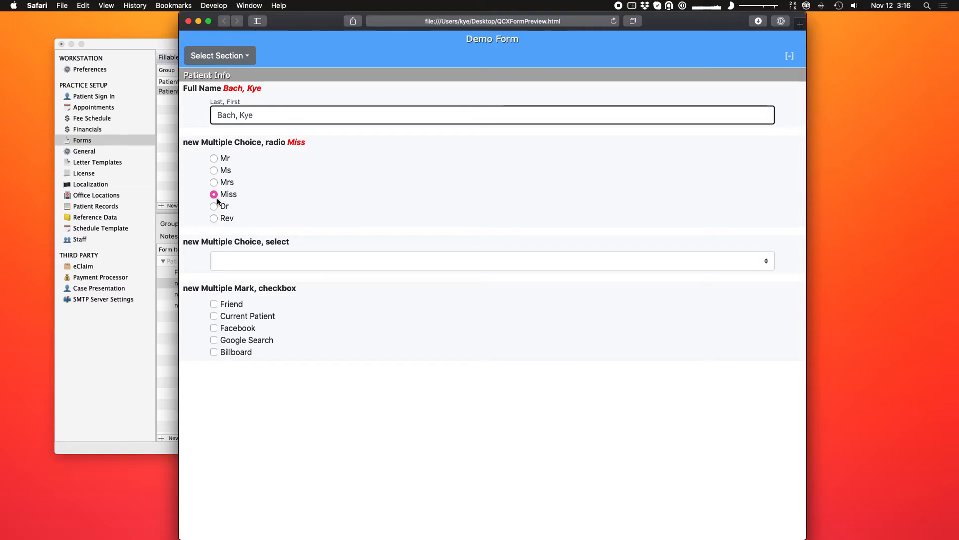
left_click(214, 206)
left_click(214, 217)
left_click(214, 206)
left_click(214, 194)
left_click(214, 182)
left_click(214, 183)
left_click(346, 260)
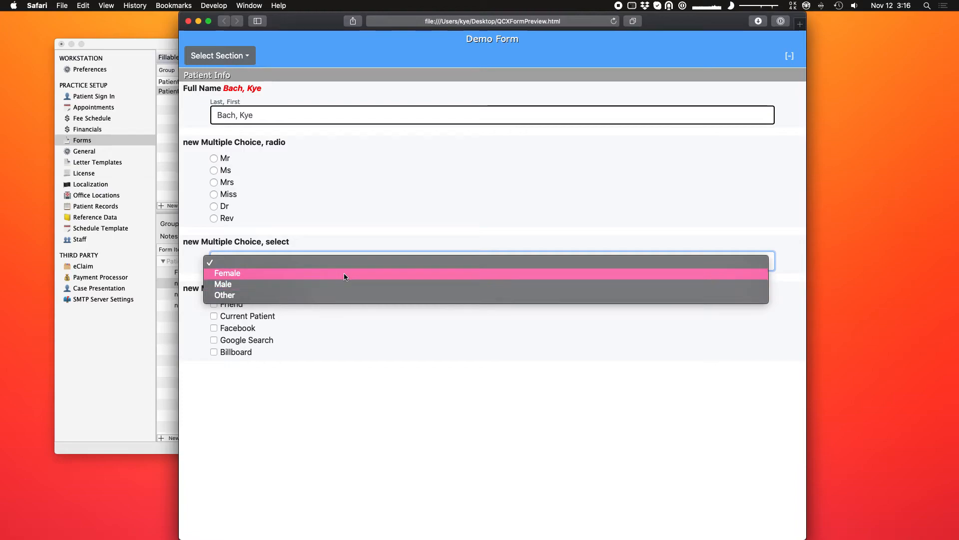
left_click(344, 272)
left_click(334, 260)
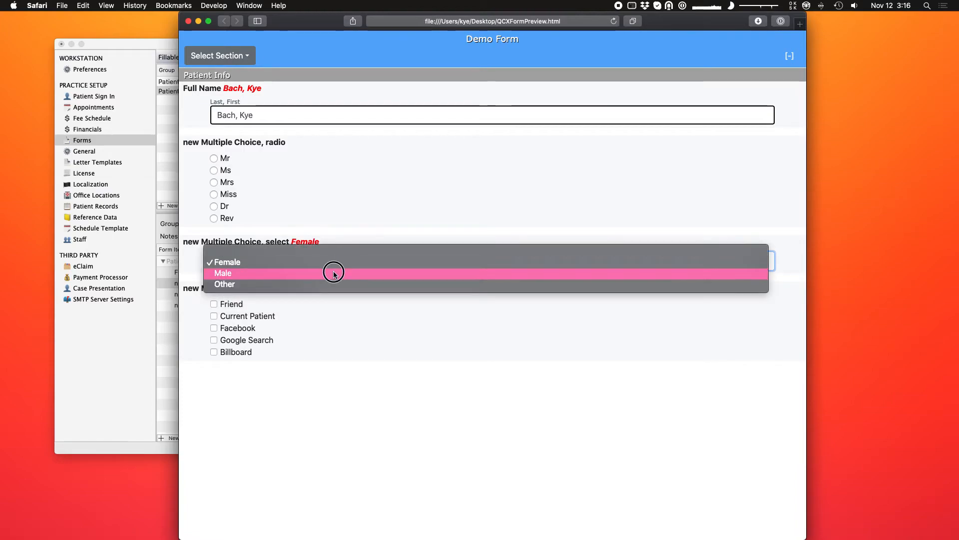
left_click(335, 273)
left_click(331, 269)
left_click(327, 271)
left_click(328, 265)
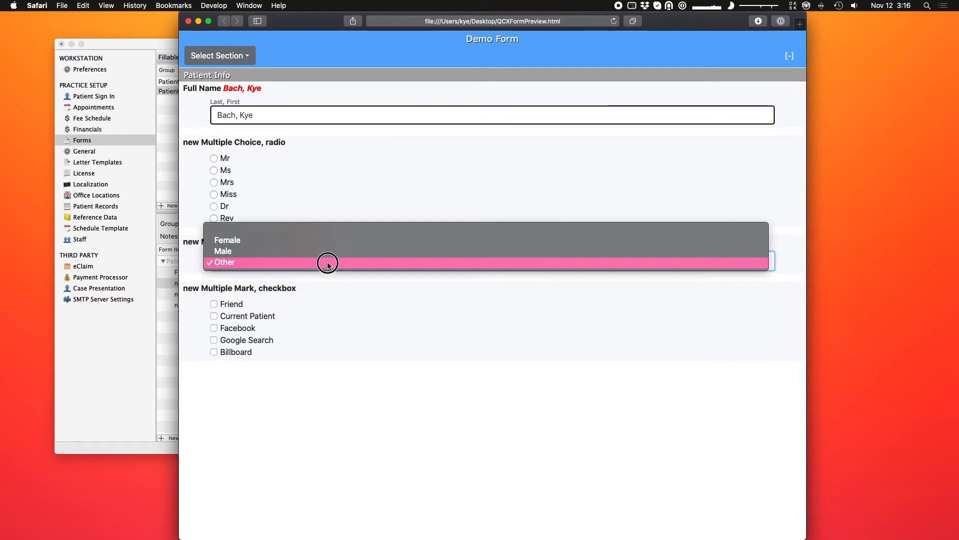
left_click(320, 230)
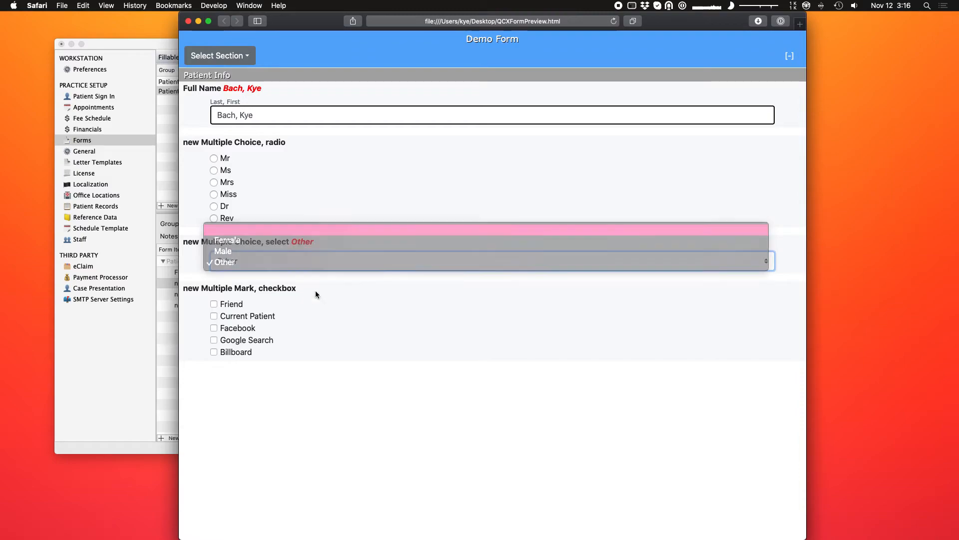
left_click(321, 265)
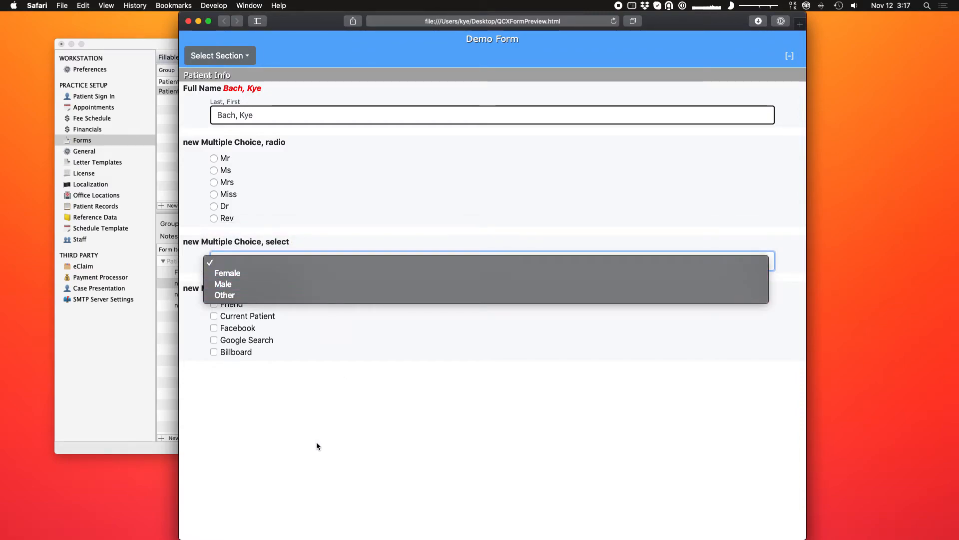
left_click(333, 219)
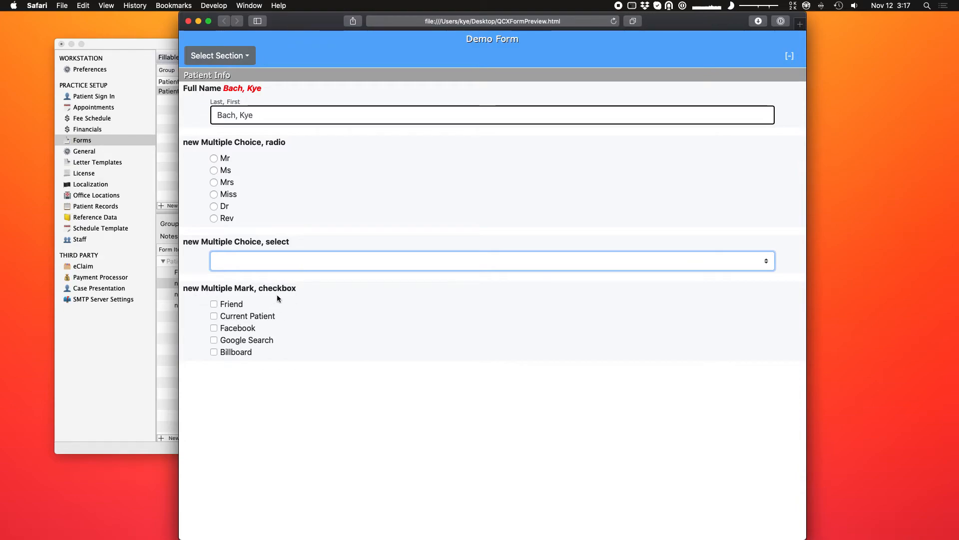
left_click(230, 304)
left_click(232, 316)
left_click(235, 328)
left_click(235, 340)
left_click(234, 352)
left_click(236, 328)
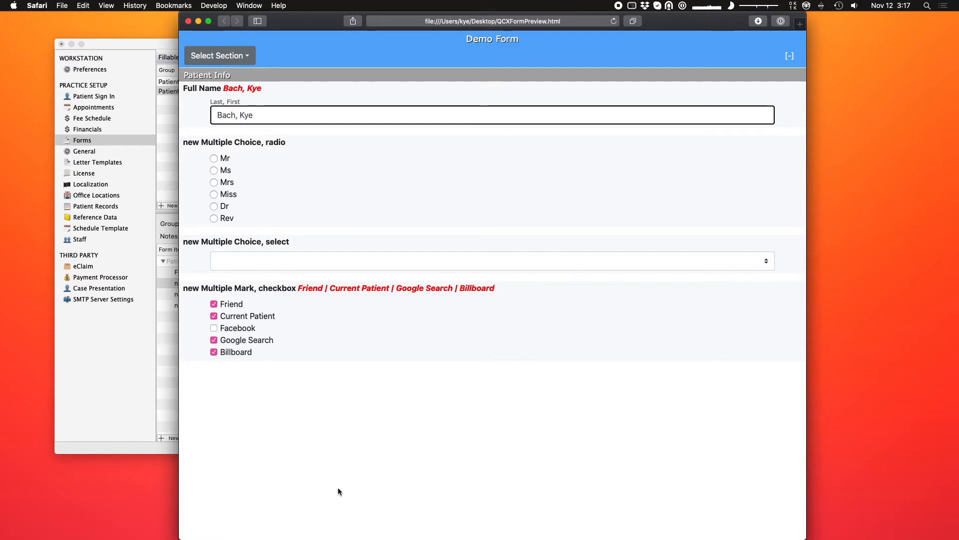
left_click(227, 315)
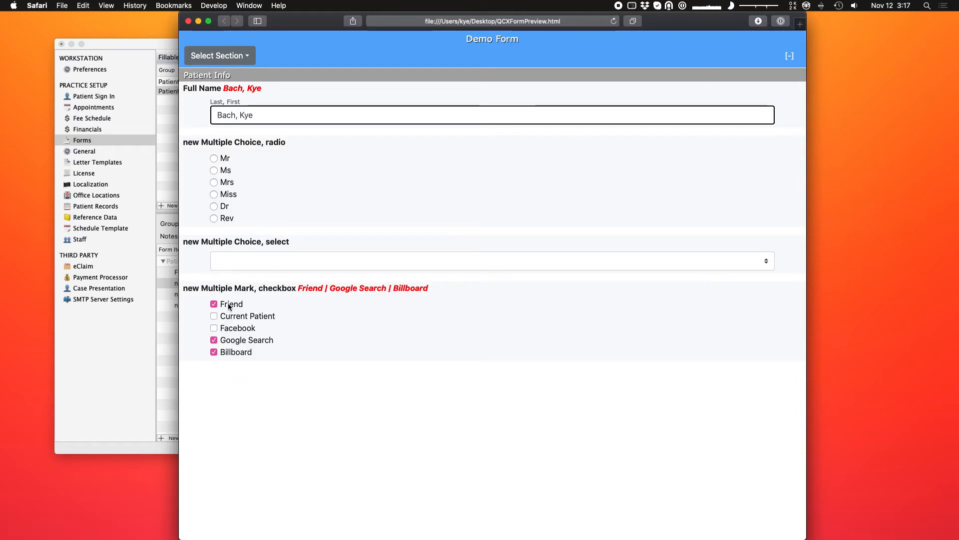
left_click(233, 340)
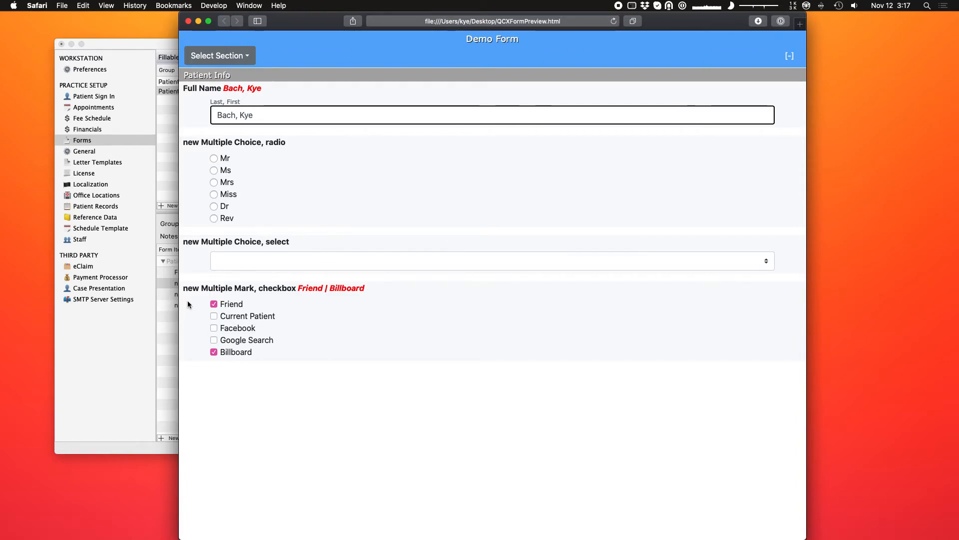
left_click(188, 21)
left_click(208, 40)
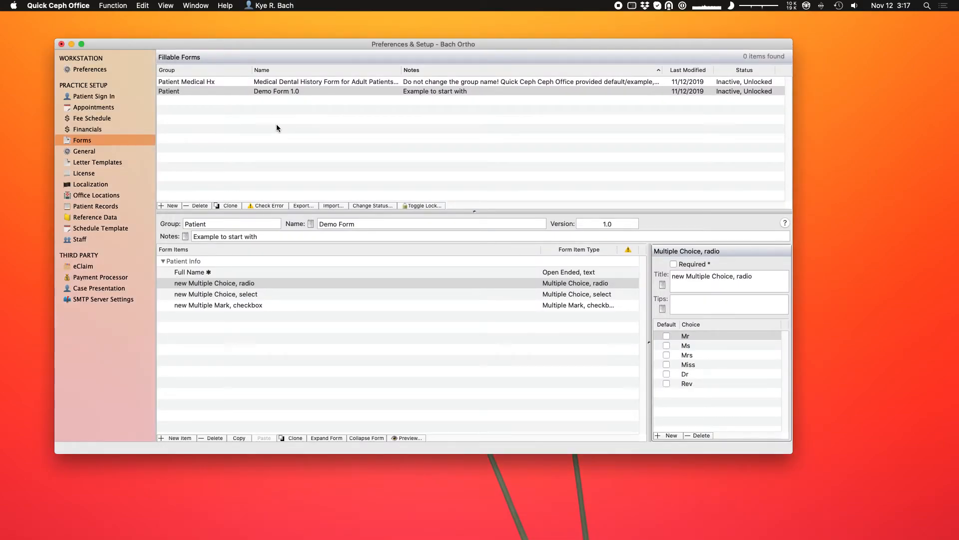
Add a new section header to the Demo Form and title it 'Insurance Info'.
left_click(318, 283)
left_click(180, 438)
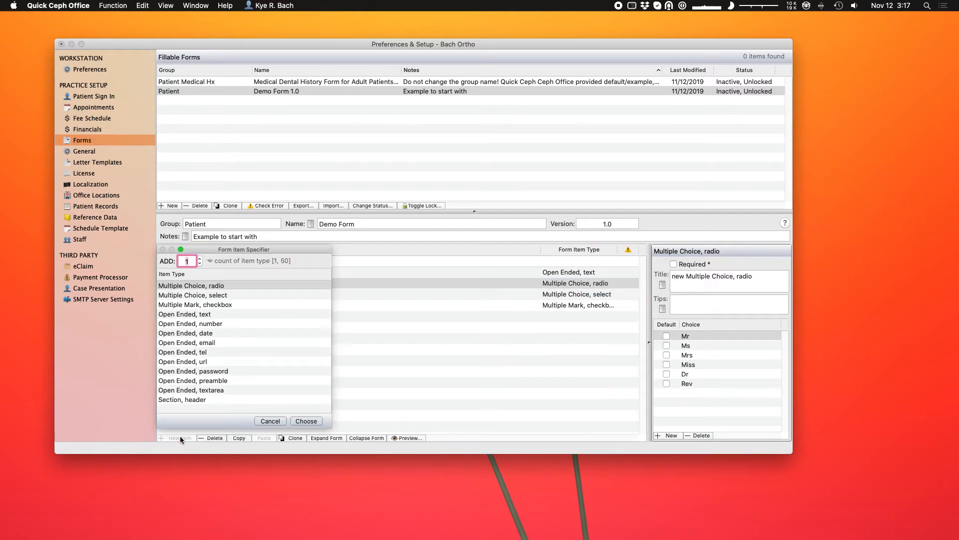
left_click(196, 400)
left_click(306, 420)
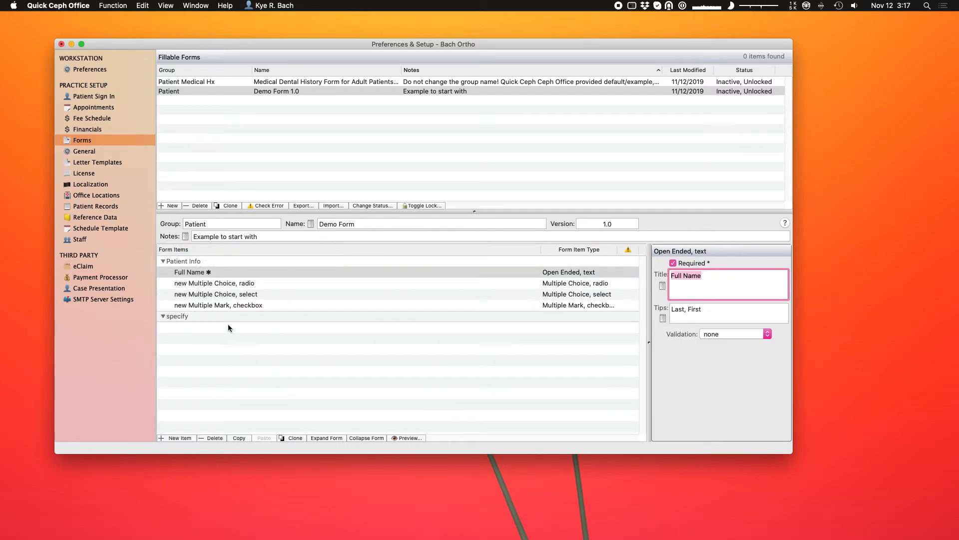
left_click(206, 317)
type("Insurance Info")
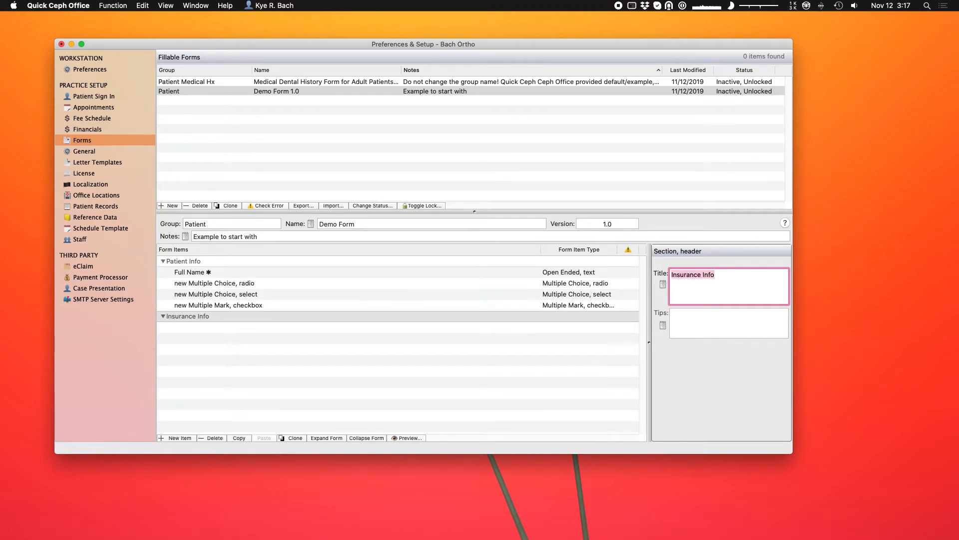
left_click(373, 410)
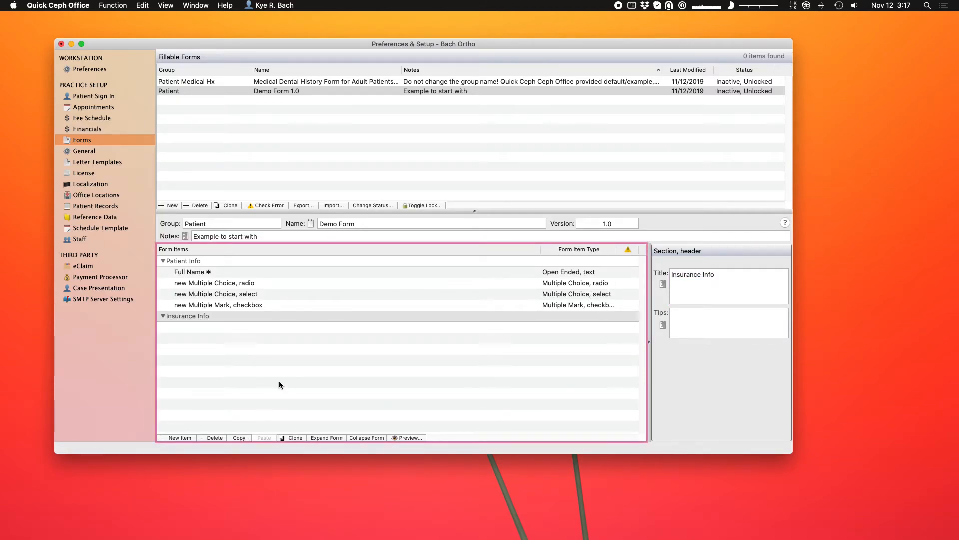
Preview the Demo Form in Safari and jump to the Insurance Info section, then close it.
left_click(406, 438)
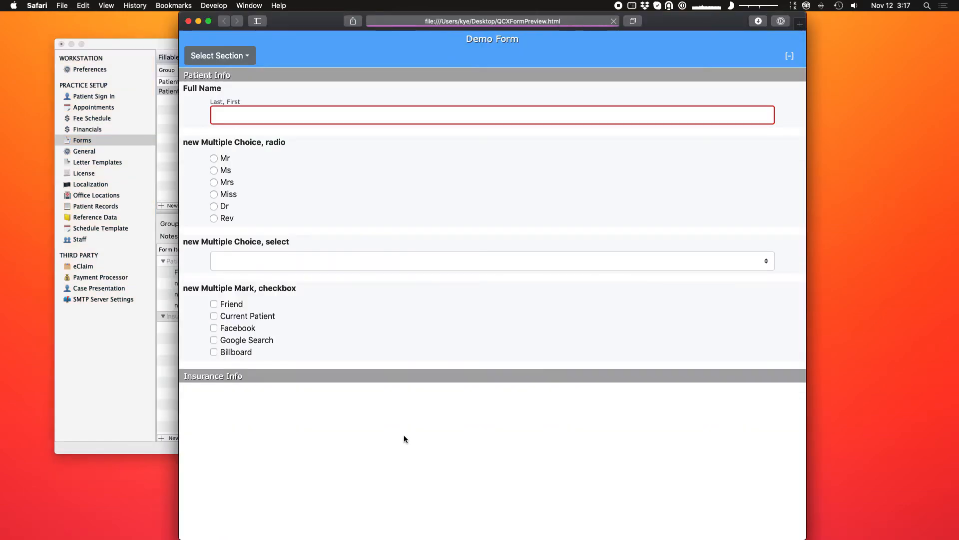
left_click(220, 56)
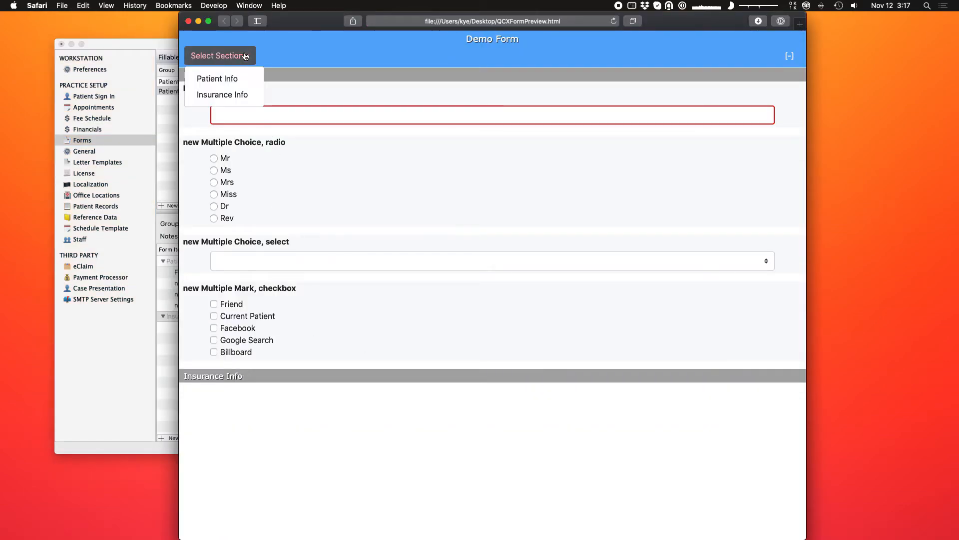
left_click(223, 96)
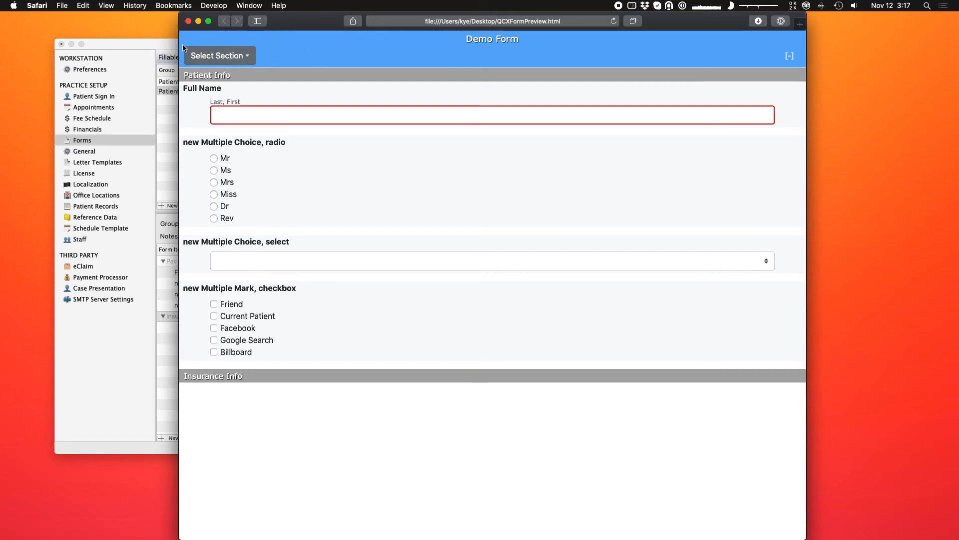
left_click(189, 22)
left_click(290, 94)
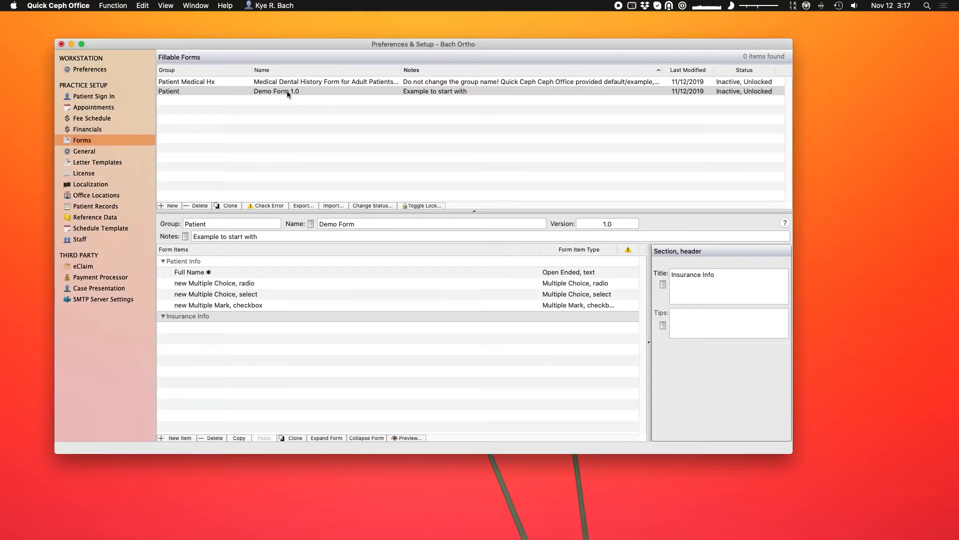
left_click(290, 83)
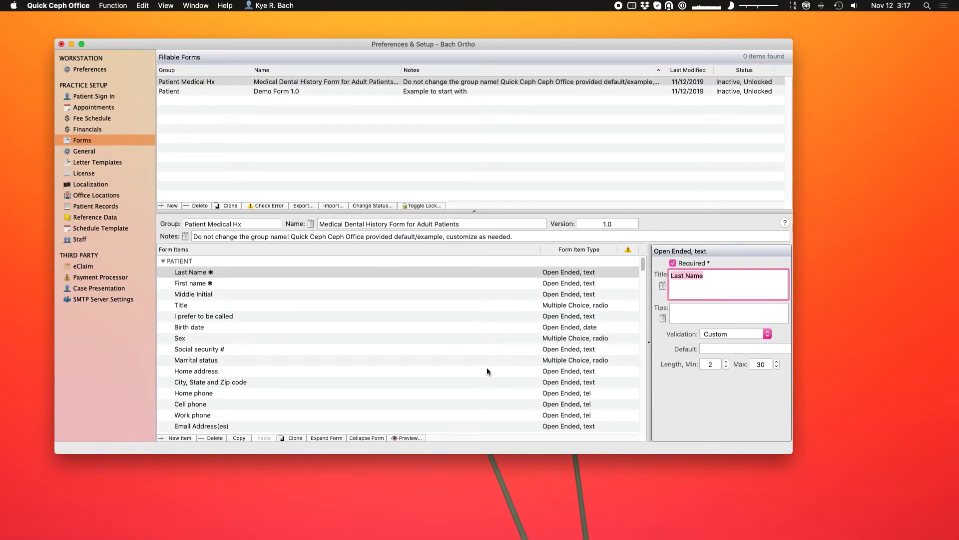
Preview the Medical Dental History form and jump to its MEDICAL HISTORY section.
left_click(411, 438)
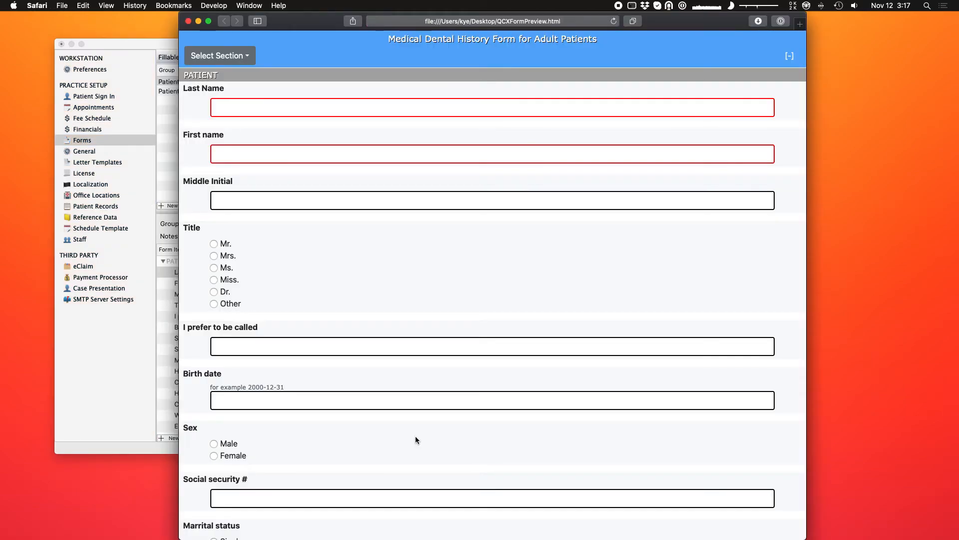
left_click(235, 55)
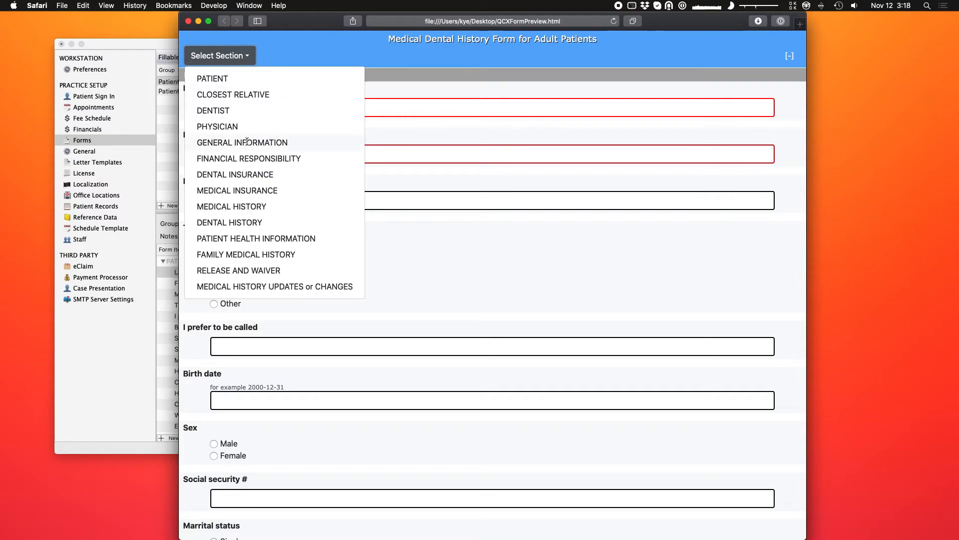
left_click(265, 206)
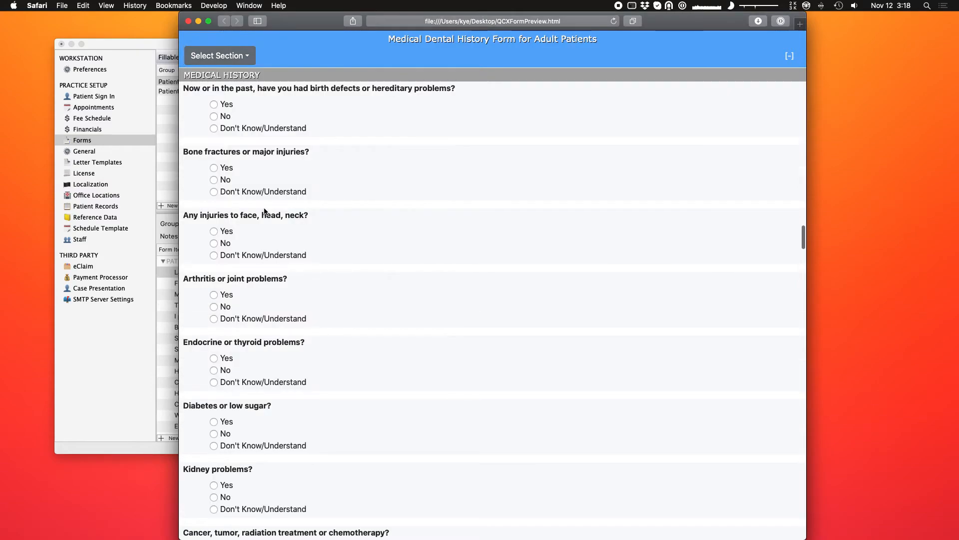
scroll(341, 255, "down", 3)
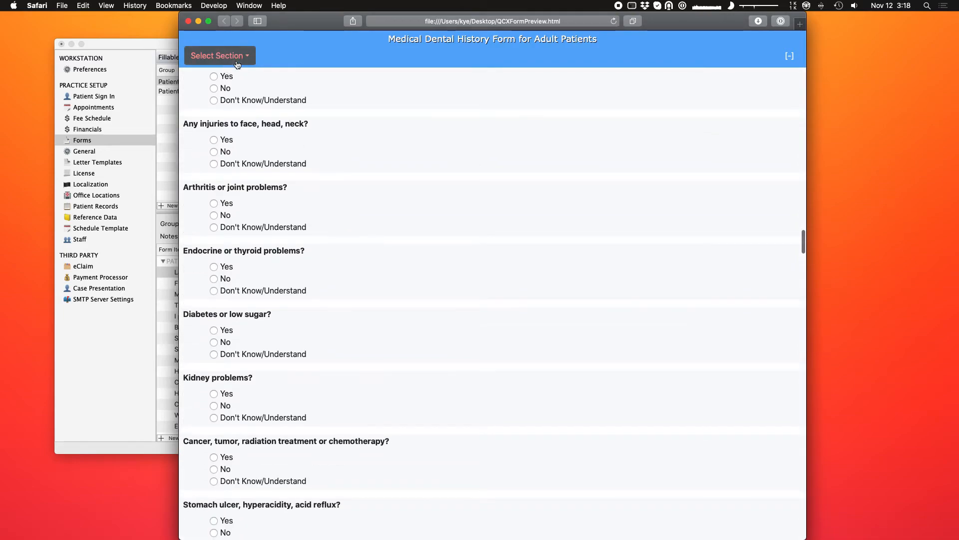
Jump to PATIENT HEALTH INFORMATION, browse it, then return to the Quick Ceph forms setup.
left_click(220, 55)
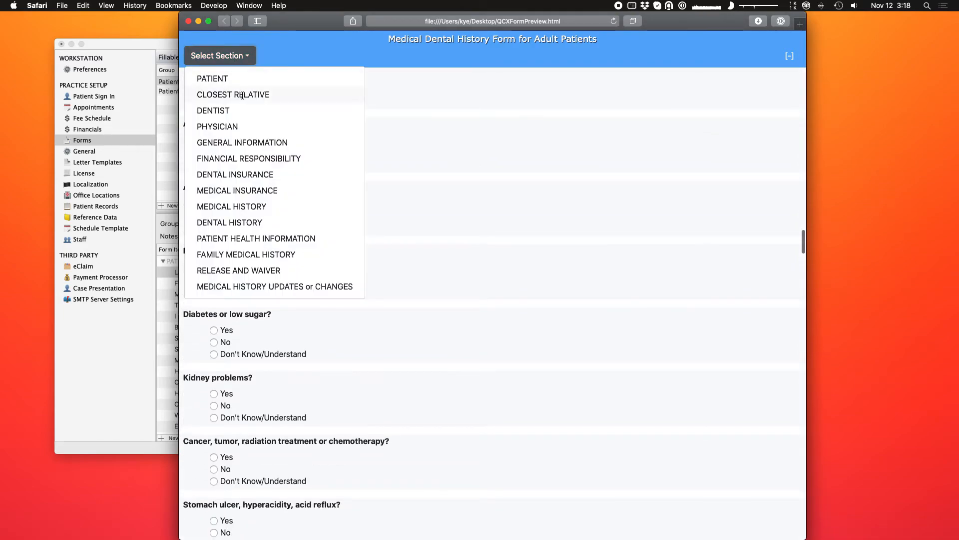
left_click(254, 239)
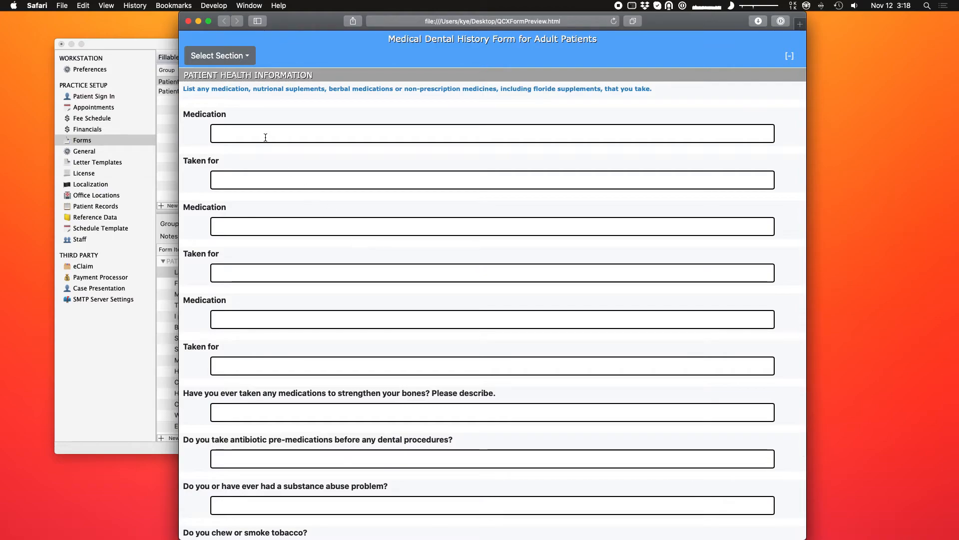
scroll(250, 130, "up", 1)
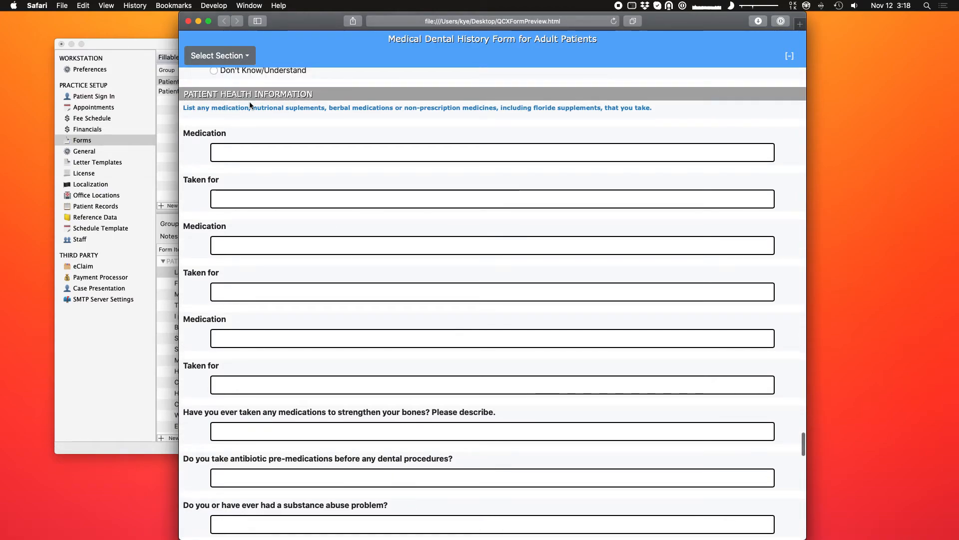
scroll(450, 130, "down", 8)
scroll(450, 131, "down", 5)
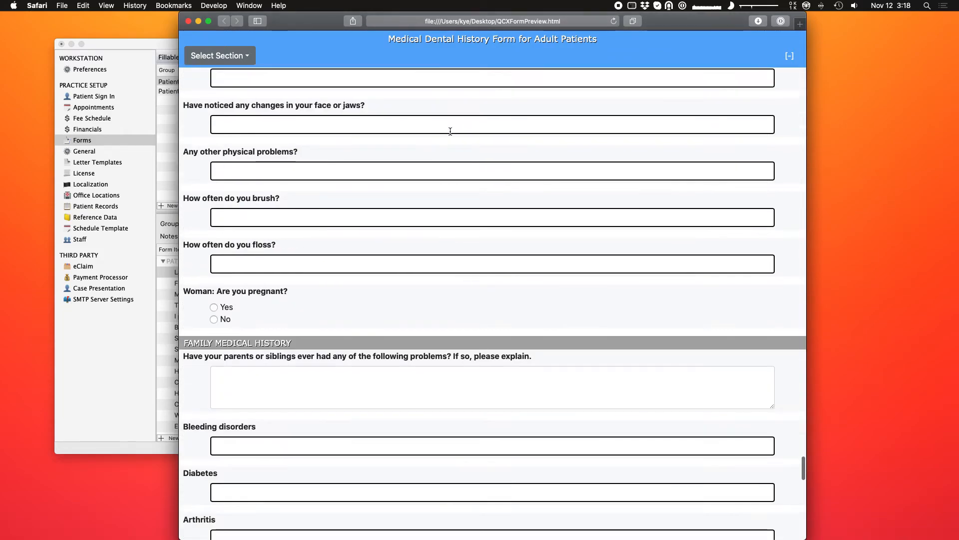
scroll(450, 131, "up", 20)
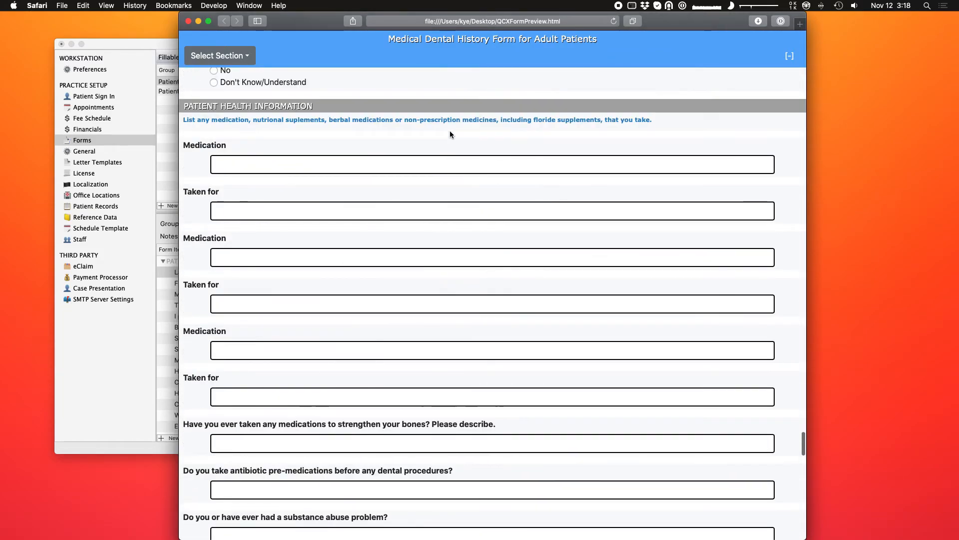
scroll(450, 136, "up", 10)
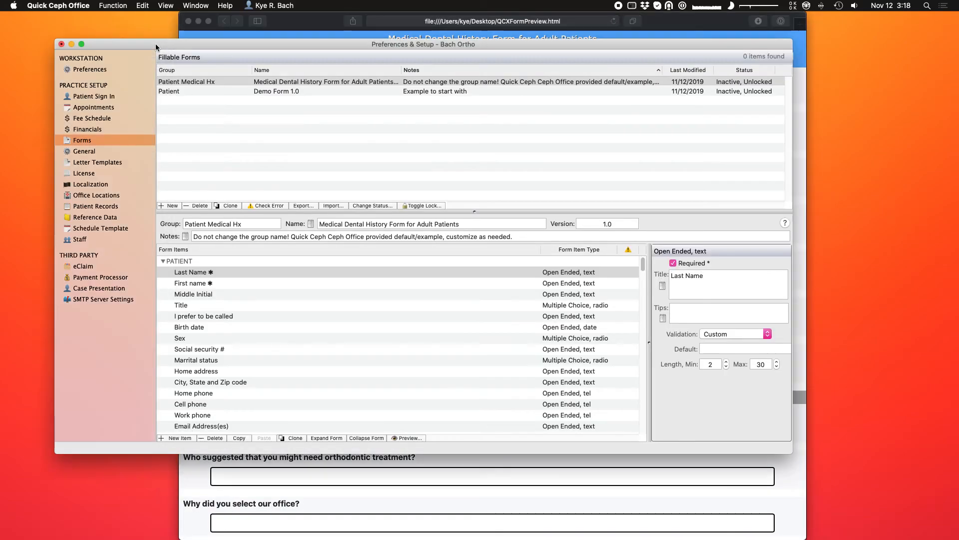
left_click(156, 51)
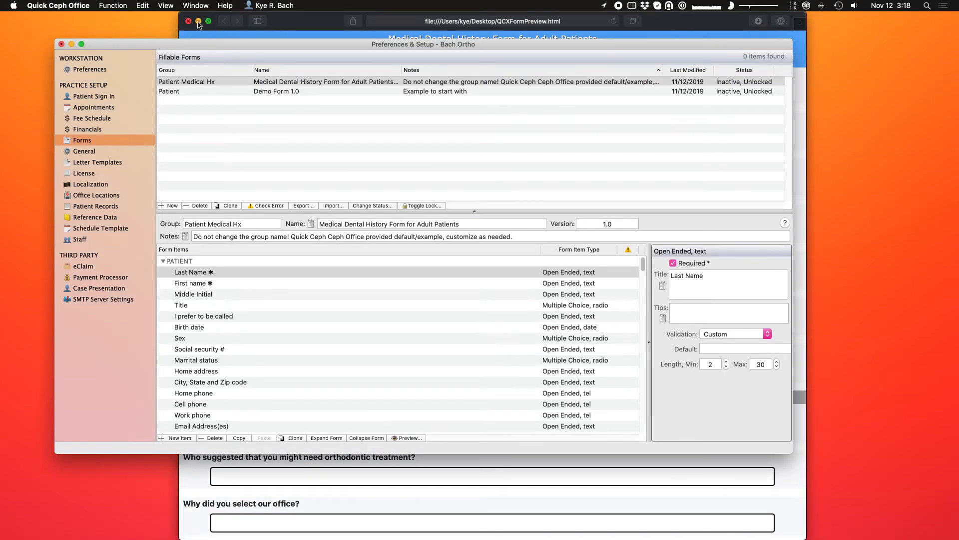
Change the Medical Dental History (Patient Medical Hx) form's status to Active, Locked.
left_click(365, 129)
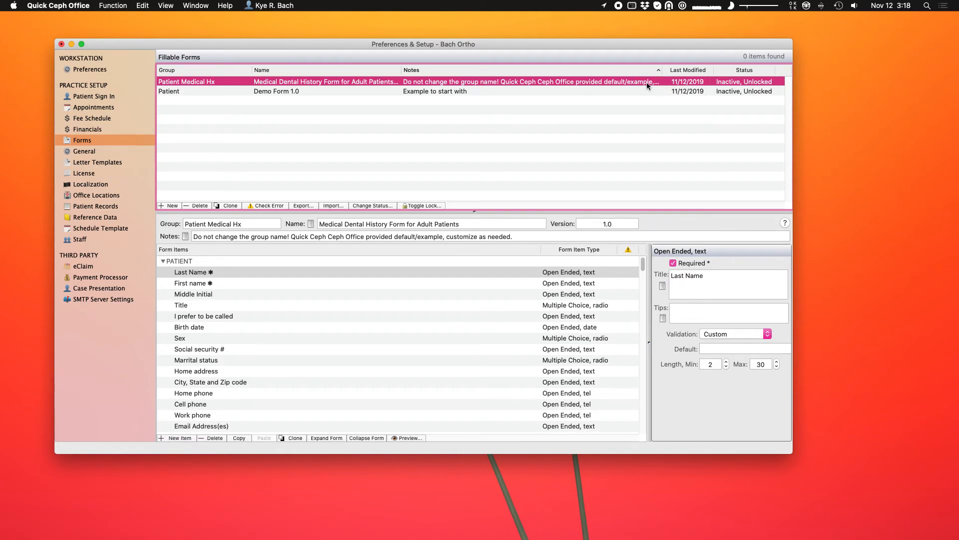
left_click(621, 90)
left_click(617, 82)
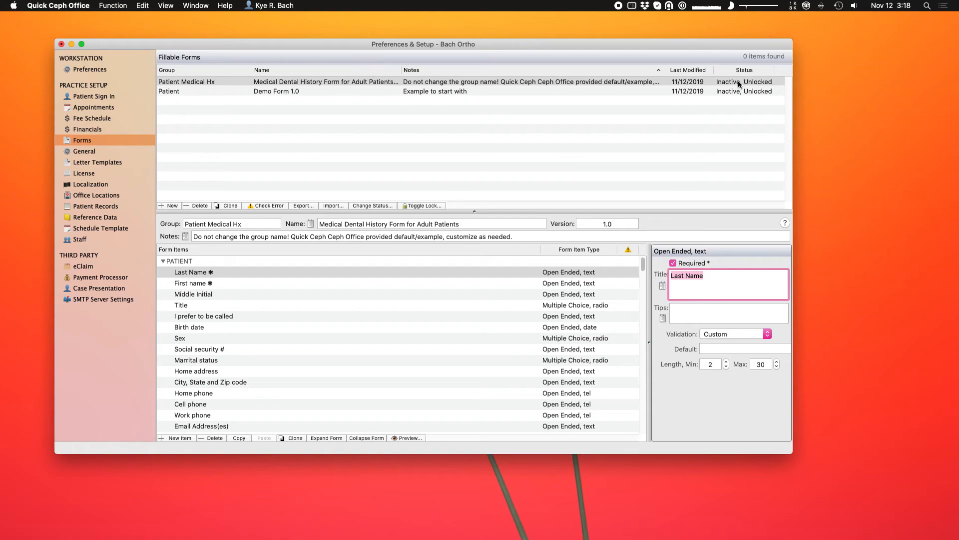
left_click(619, 83)
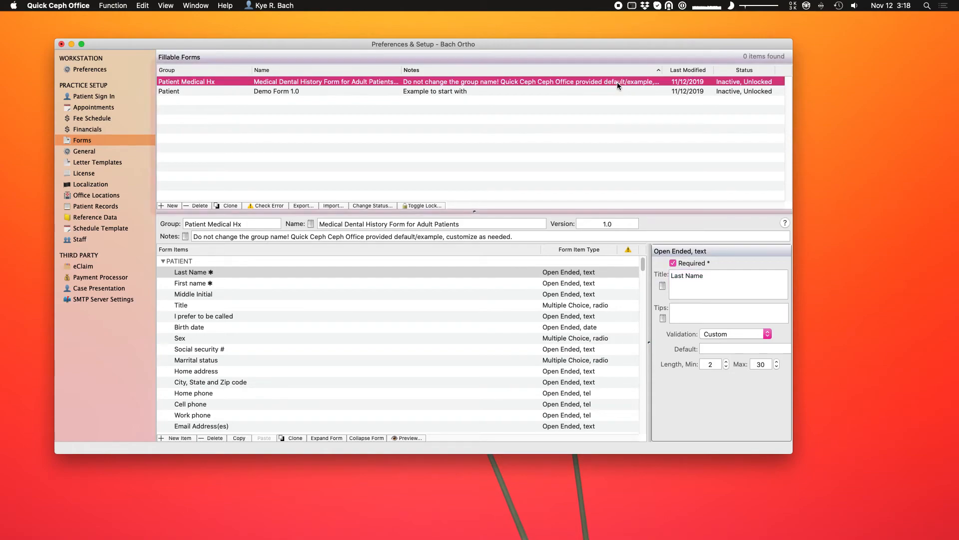
left_click(365, 205)
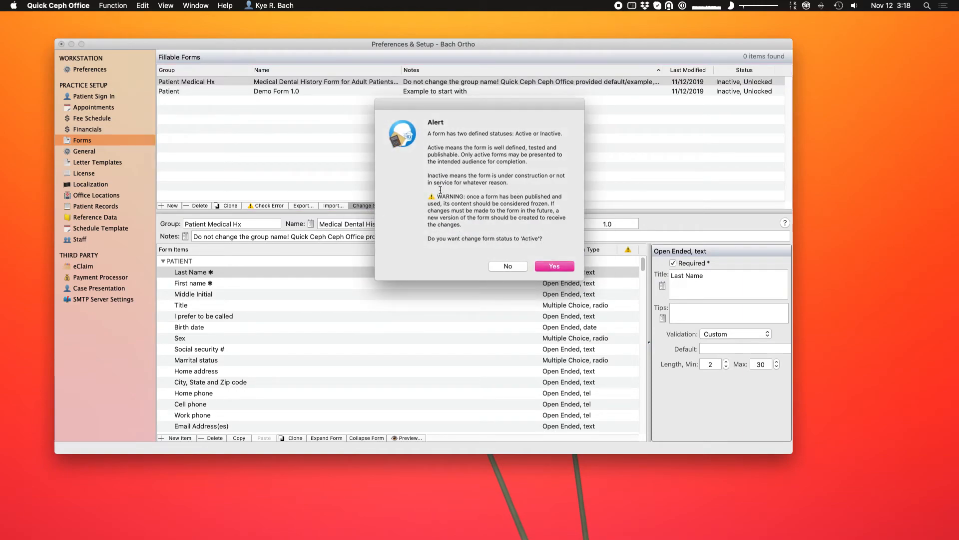
left_click_drag(439, 196, 467, 222)
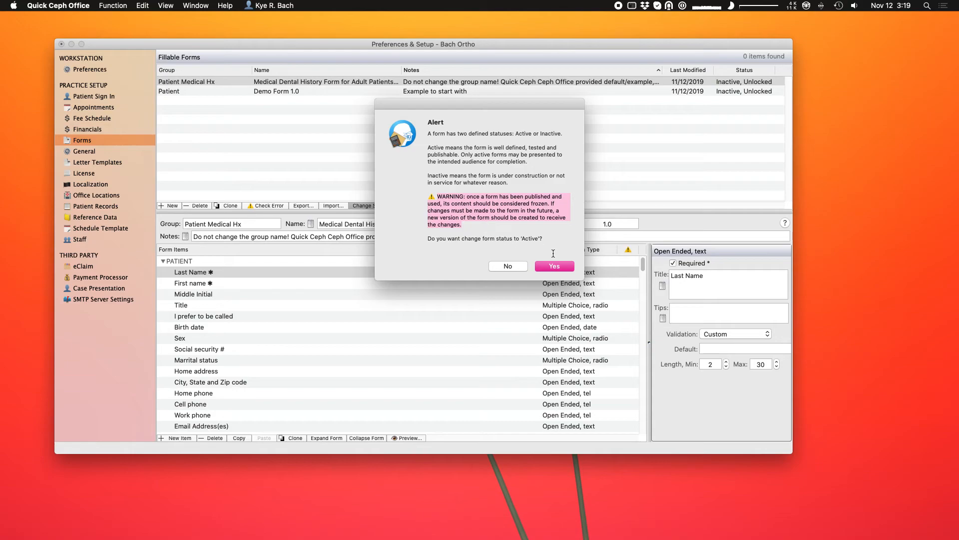
left_click(558, 266)
Change the Demo Form's status to Active, Locked as well.
left_click(484, 91)
left_click(373, 205)
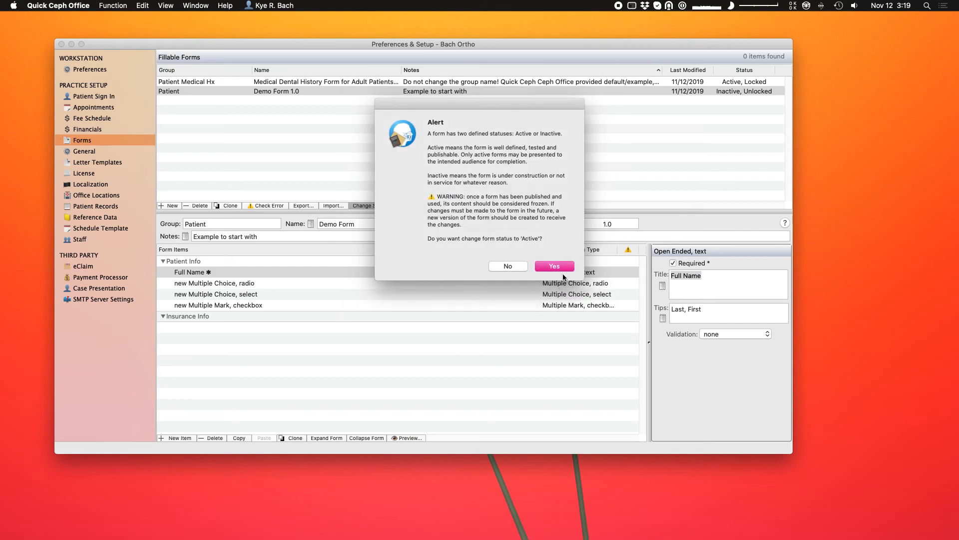
left_click(558, 266)
left_click(653, 82)
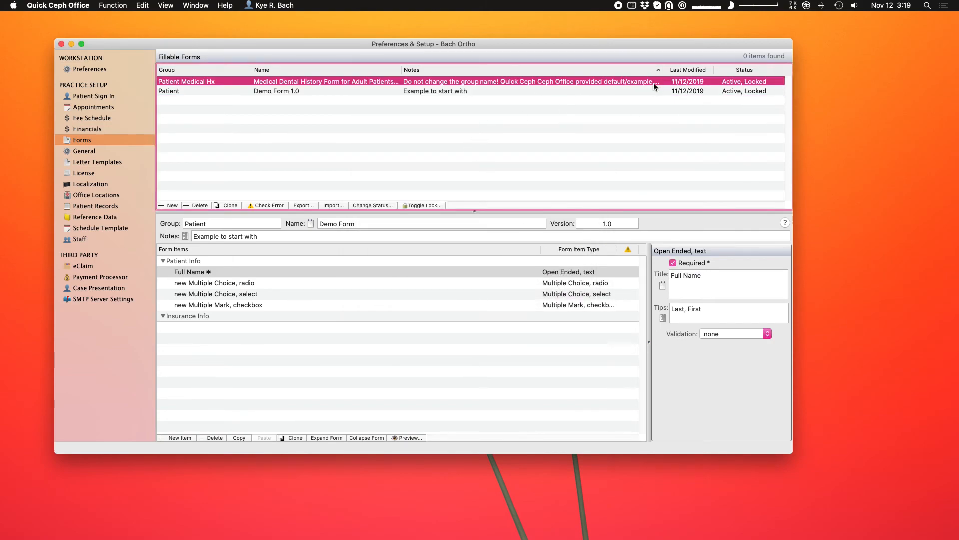